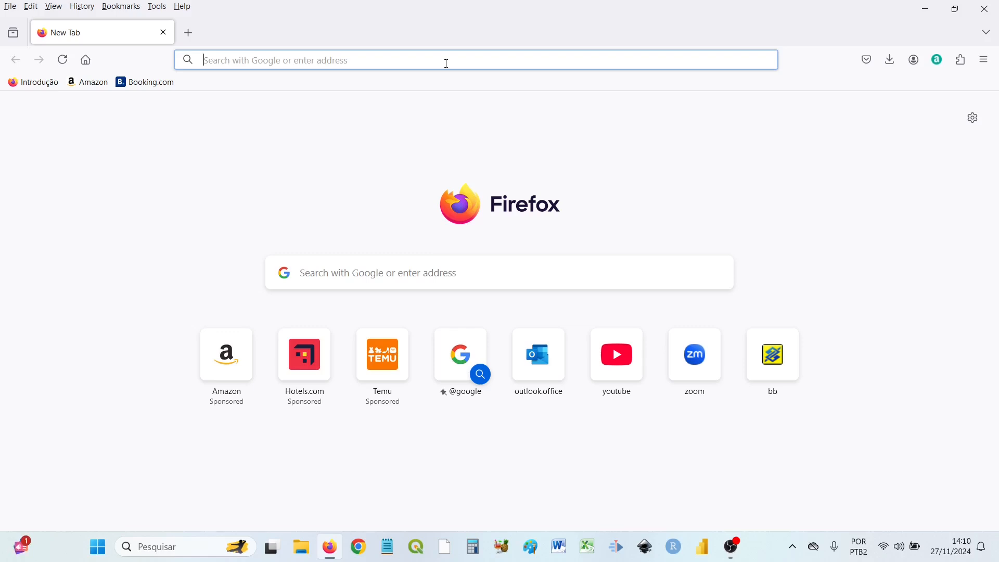
Search the web for "tabwin datasus" and open the Download Programa page of the TabWin section on the DATASUS site
{"action": "type", "text": "tabwin "}
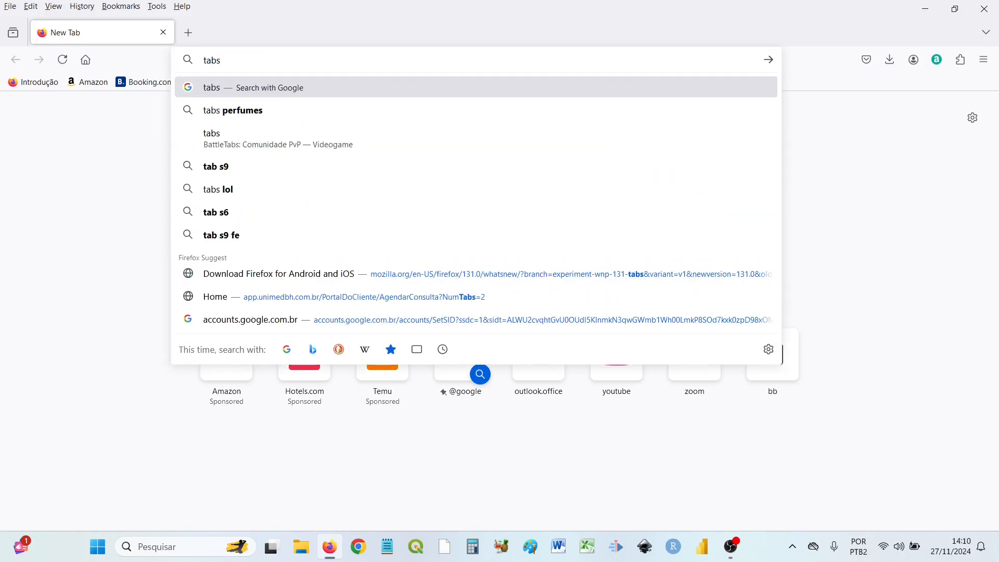
{"action": "type", "text": "datasus"}
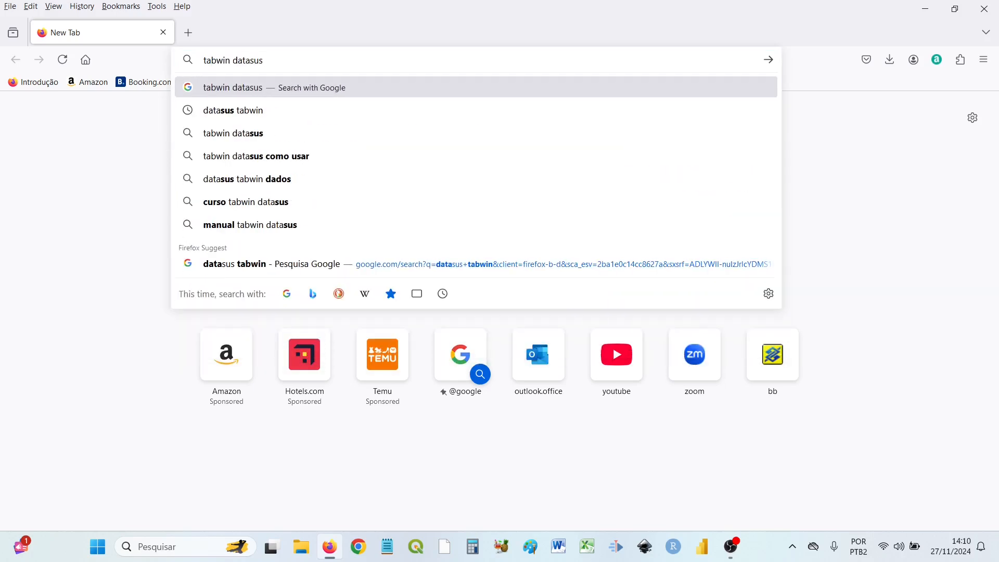
{"action": "key", "text": "Return"}
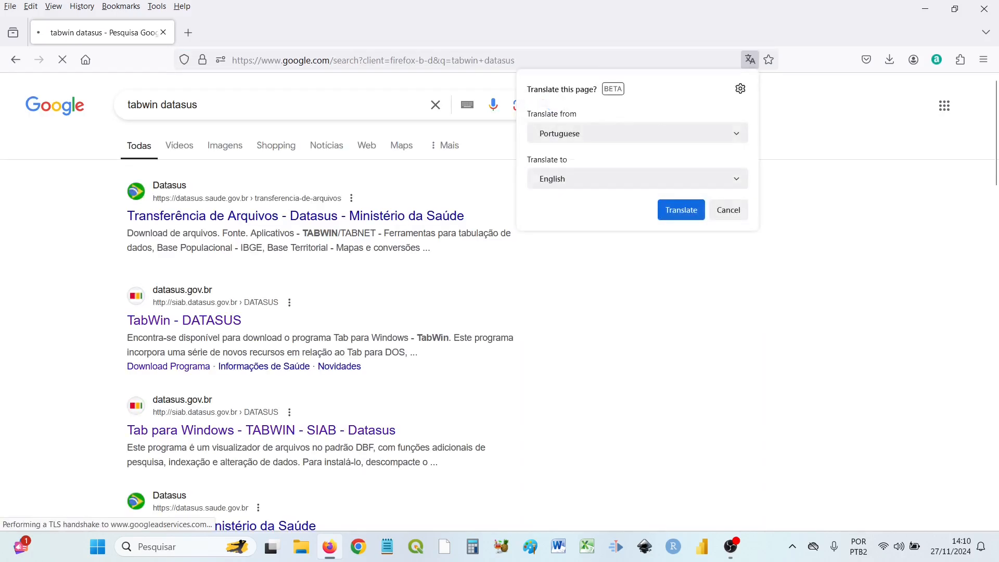
{"action": "left_click", "coordinate": [727, 211]}
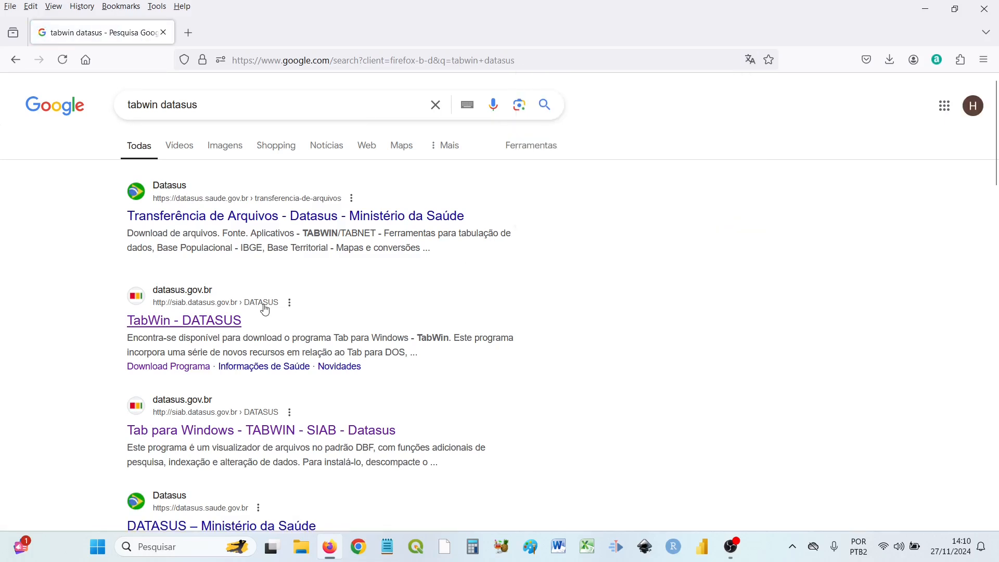
{"action": "left_click", "coordinate": [155, 321]}
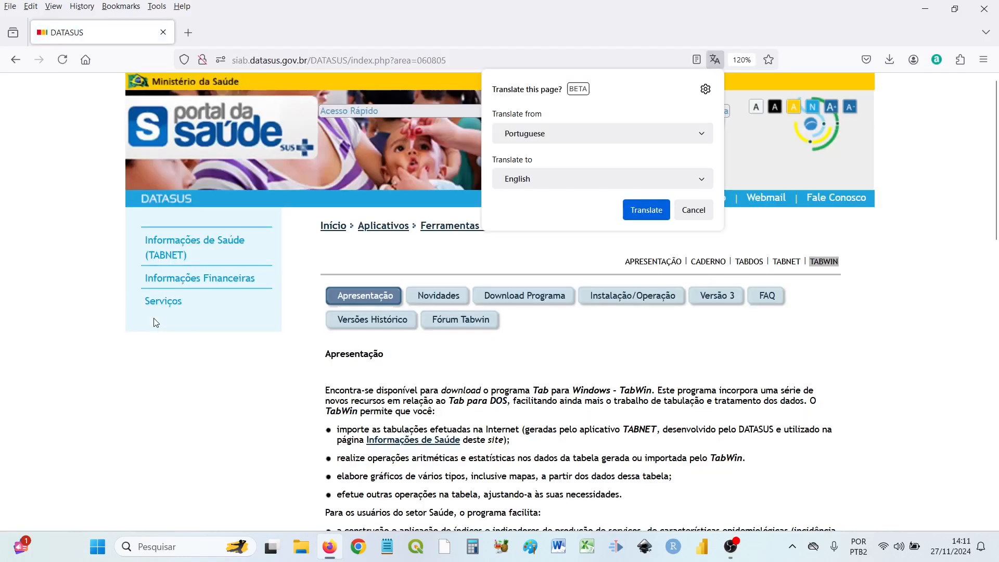
{"action": "left_click", "coordinate": [505, 298]}
{"action": "scroll", "coordinate": [484, 339], "scroll_direction": "down", "scroll_amount": 3}
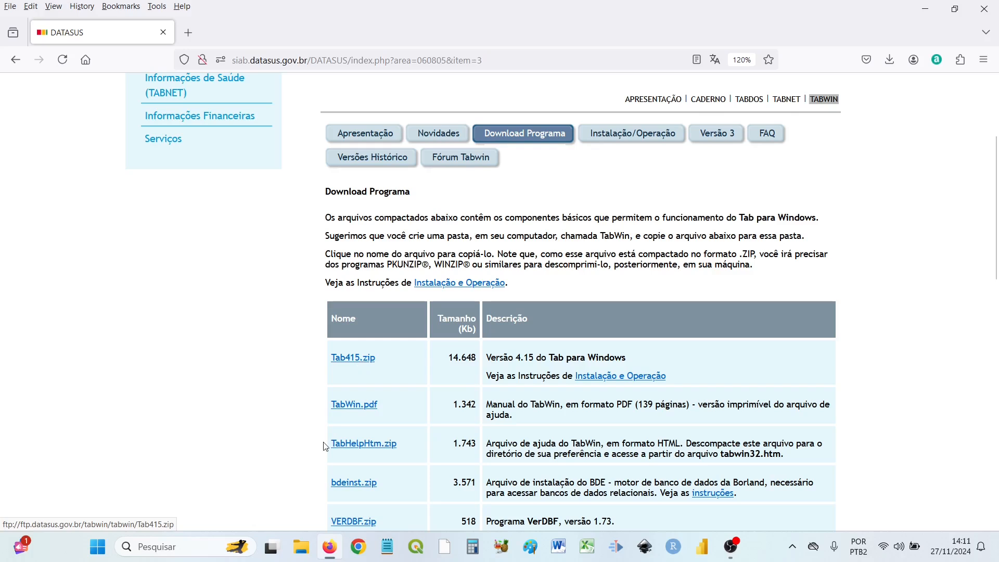
Switch to File Explorer and launch TabWin41 from the Tabwin\tab413 folder on drive E:
{"action": "left_click", "coordinate": [305, 549]}
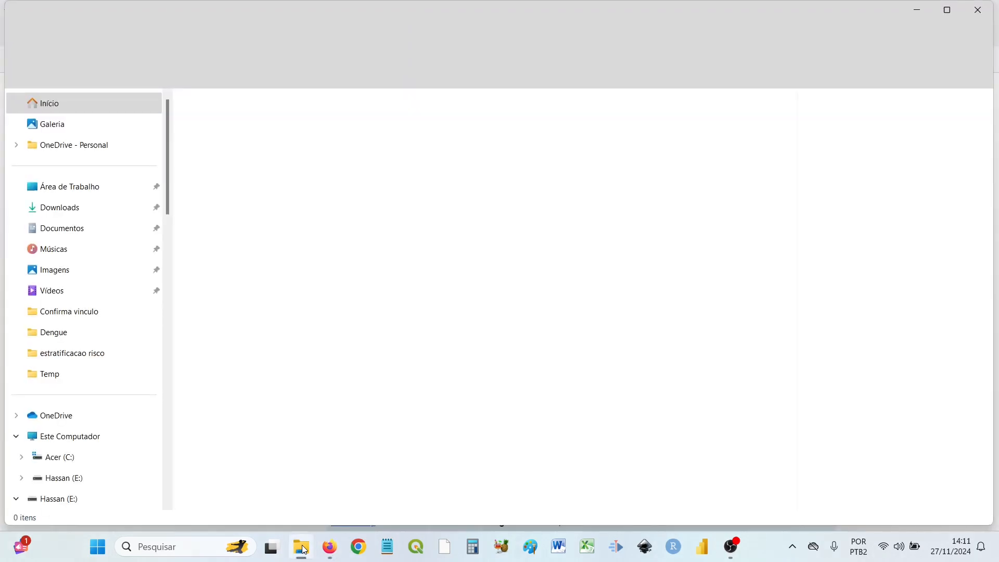
{"action": "left_click", "coordinate": [73, 503]}
{"action": "scroll", "coordinate": [304, 388], "scroll_direction": "down", "scroll_amount": 10}
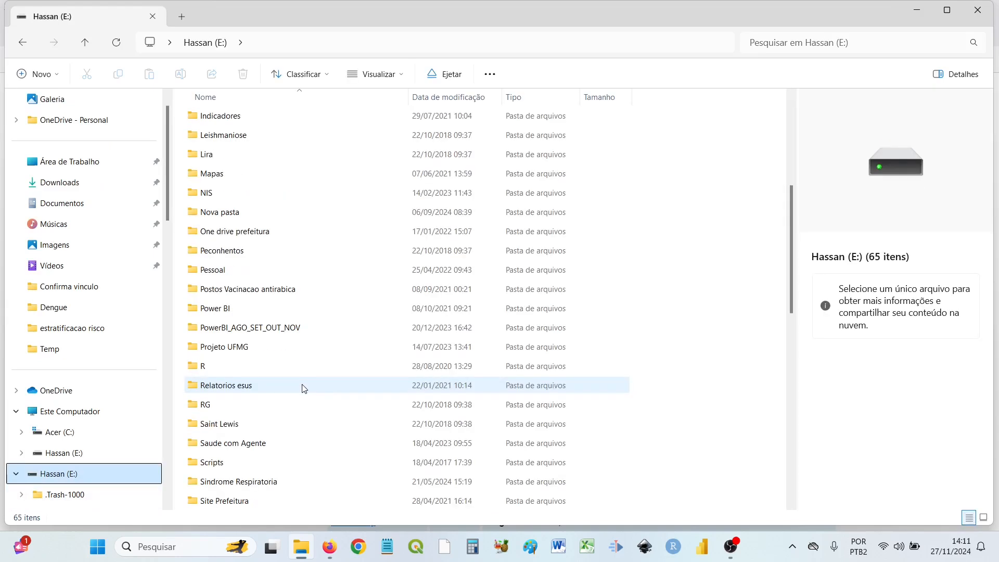
{"action": "double_click", "coordinate": [215, 257]}
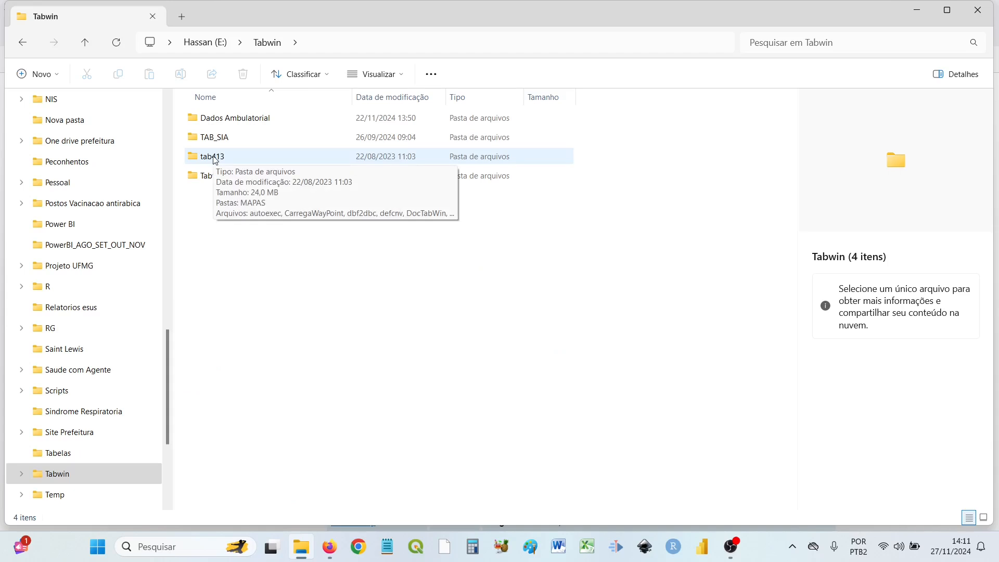
{"action": "double_click", "coordinate": [213, 157]}
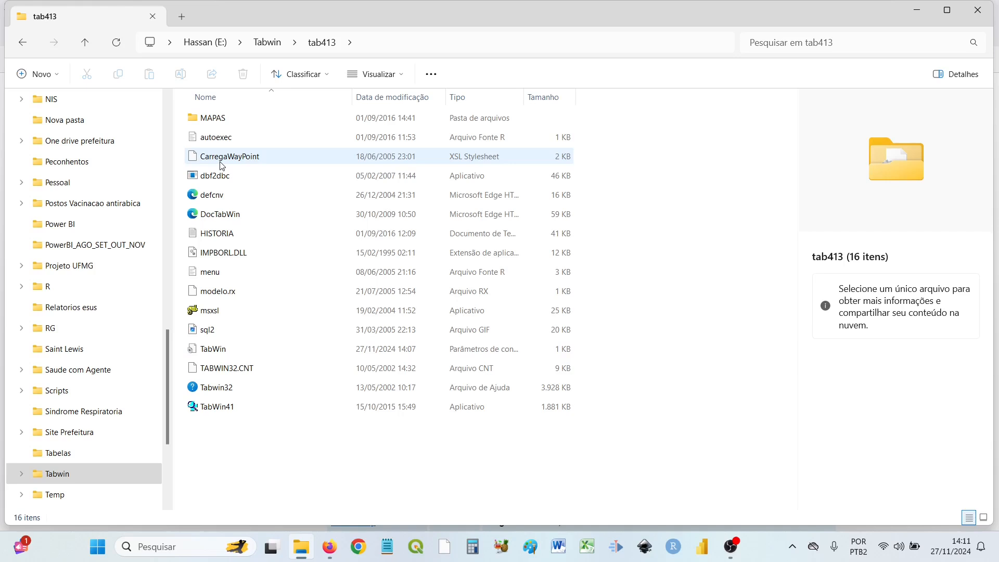
{"action": "left_click", "coordinate": [220, 411]}
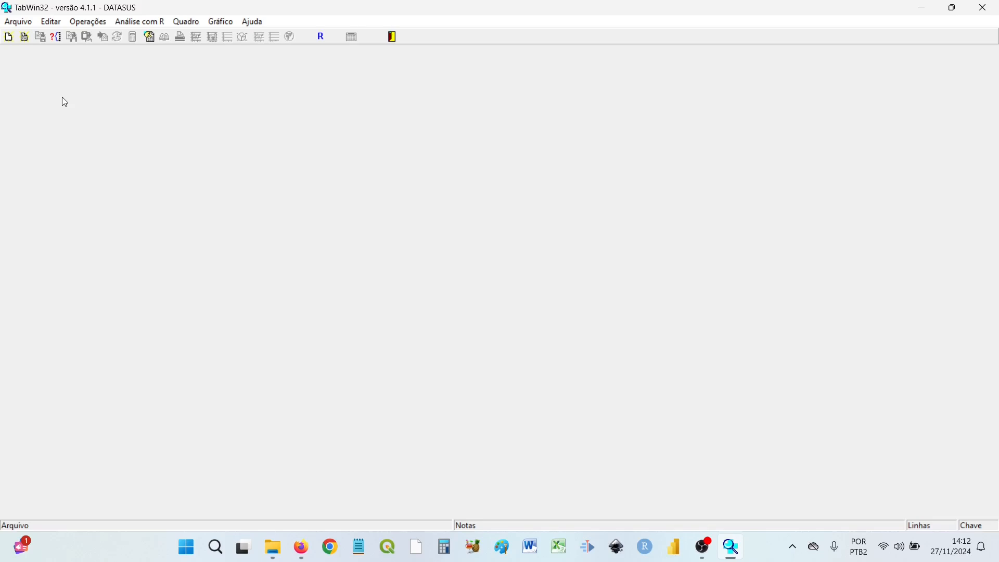
View the definition files in the TAB_SIA folder in File Explorer, and open the Executa Tabulação dialog in TabWin
{"action": "left_click", "coordinate": [272, 546]}
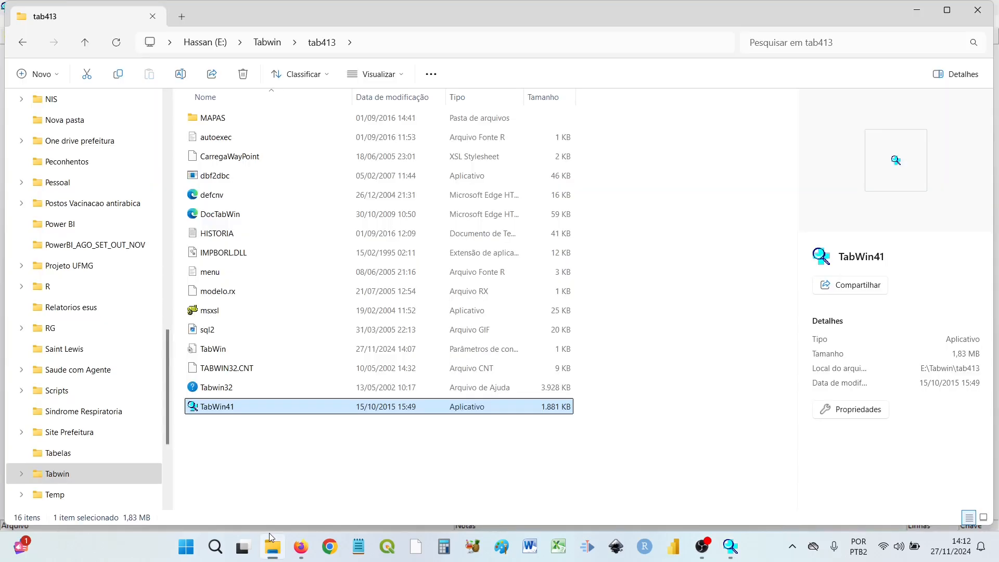
{"action": "left_click", "coordinate": [22, 42]}
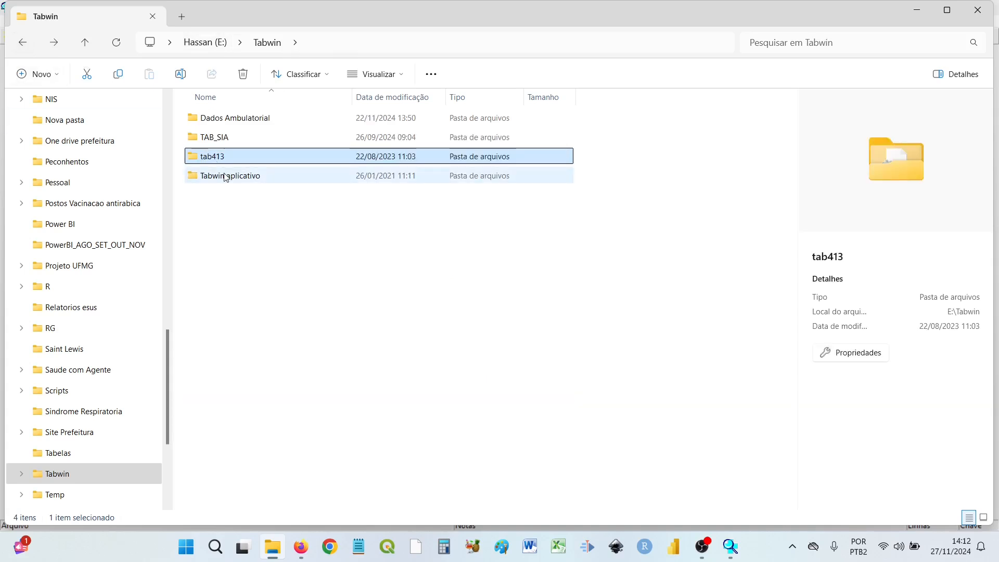
{"action": "double_click", "coordinate": [225, 138]}
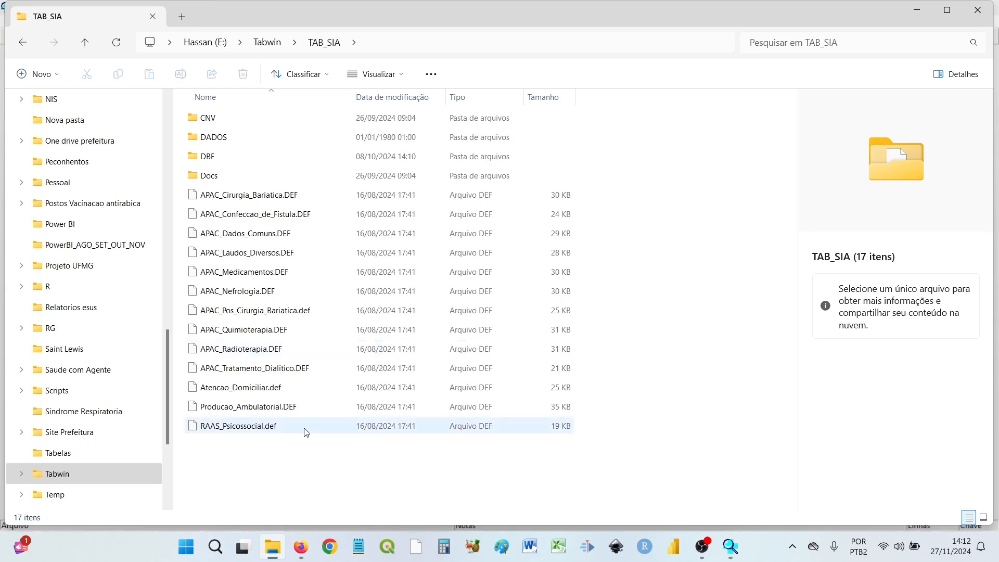
{"action": "left_click", "coordinate": [731, 546]}
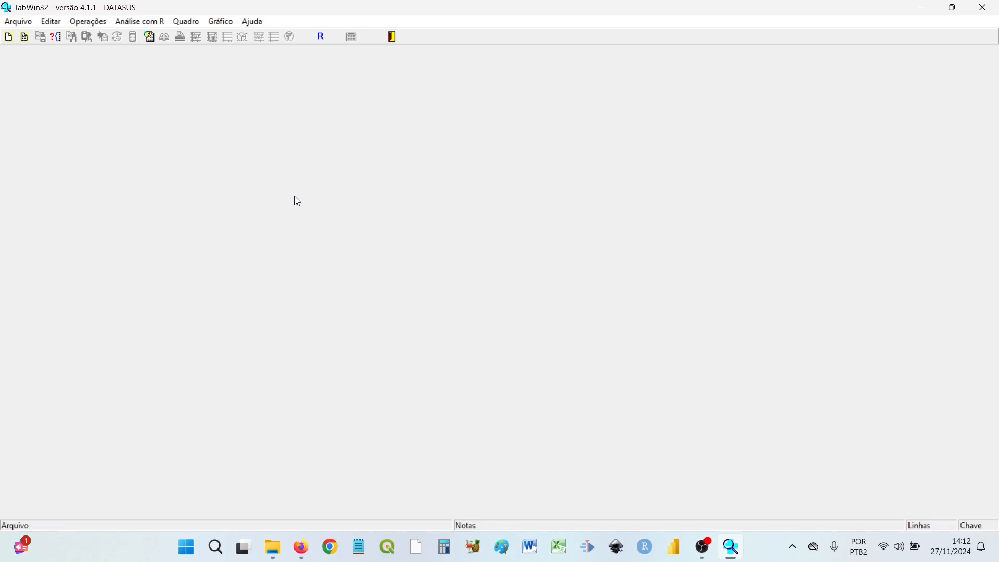
{"action": "left_click", "coordinate": [56, 38]}
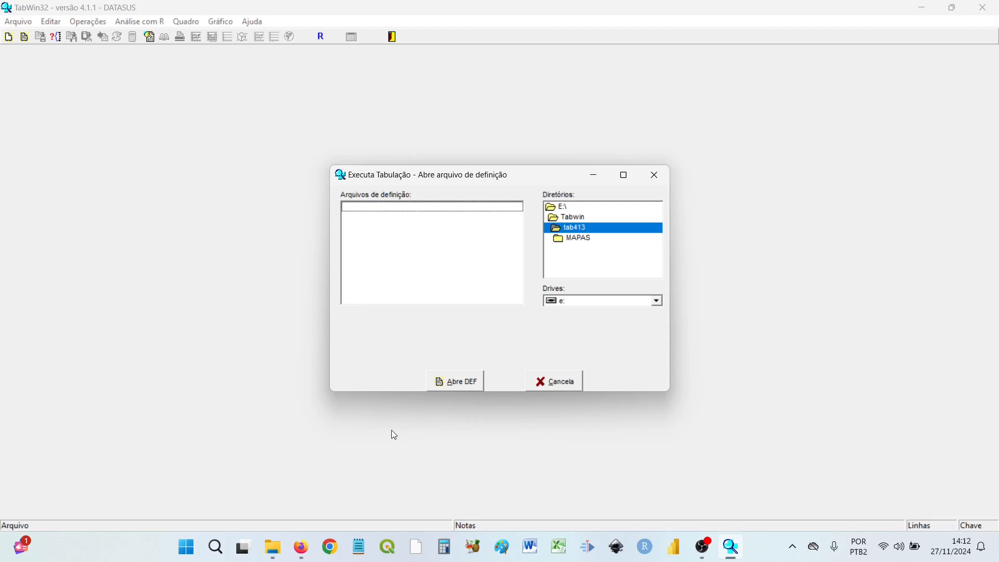
Open APAC_Medicamentos.DEF from the TAB_SIA folder in Notepad and maximize its window
{"action": "key", "text": "alt+Tab"}
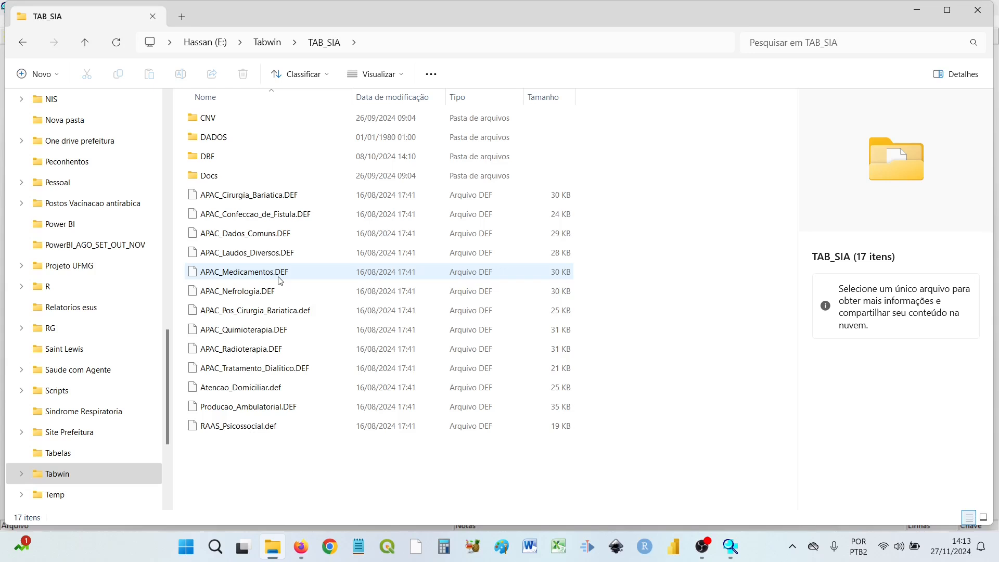
{"action": "right_click", "coordinate": [281, 281]}
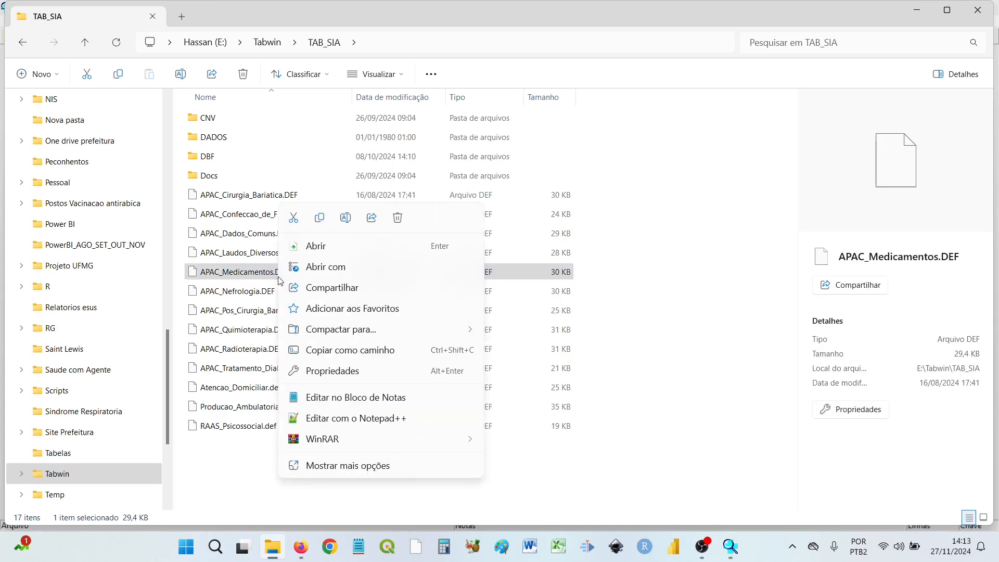
{"action": "left_click", "coordinate": [354, 399]}
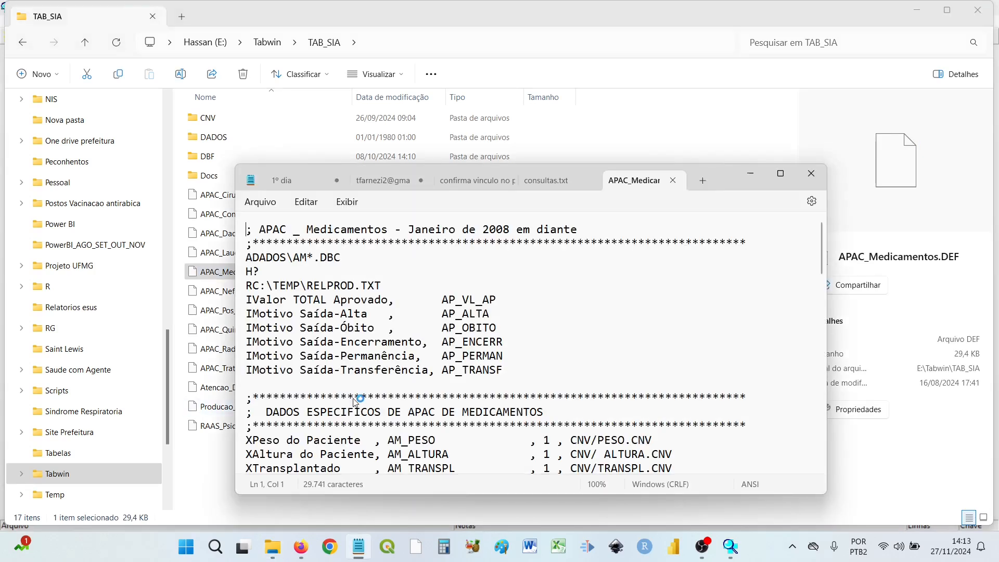
{"action": "left_click", "coordinate": [778, 174]}
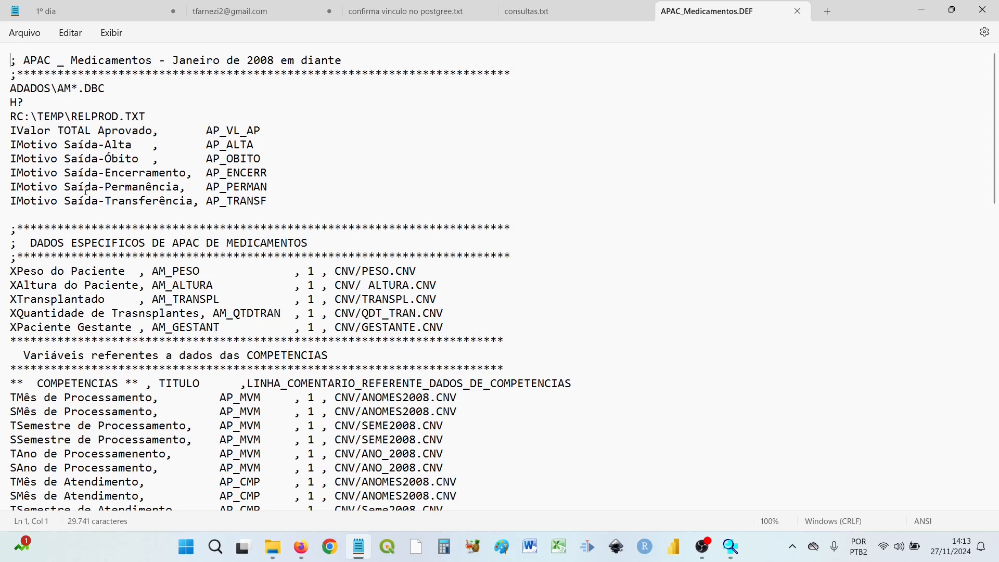
Examine the variable definitions in APAC_Medicamentos.DEF, close the file and return to the Executa Tabulação dialog in TabWin
{"action": "scroll", "coordinate": [85, 191], "scroll_direction": "down", "scroll_amount": 3}
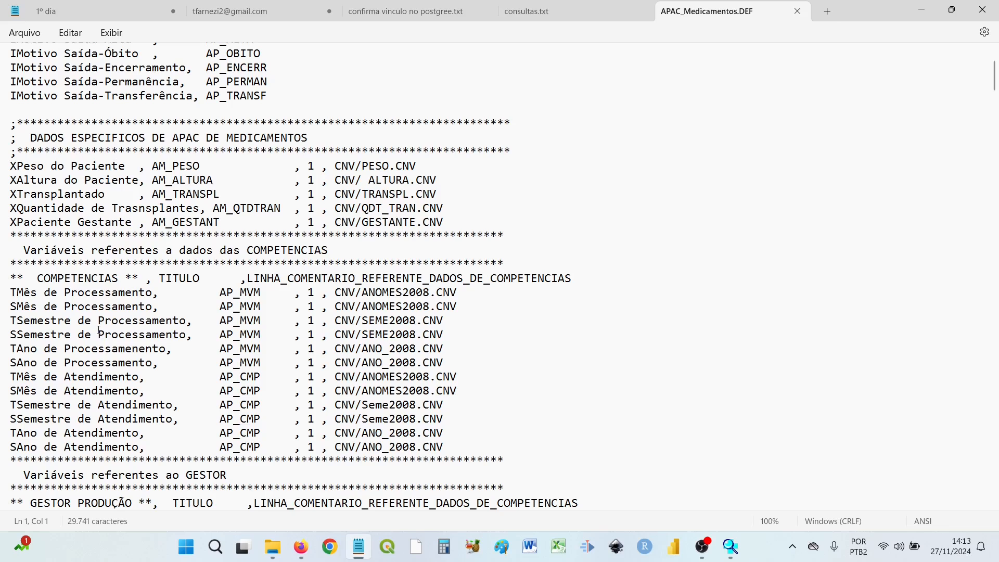
{"action": "scroll", "coordinate": [99, 331], "scroll_direction": "down", "scroll_amount": 7}
{"action": "scroll", "coordinate": [101, 335], "scroll_direction": "down", "scroll_amount": 8}
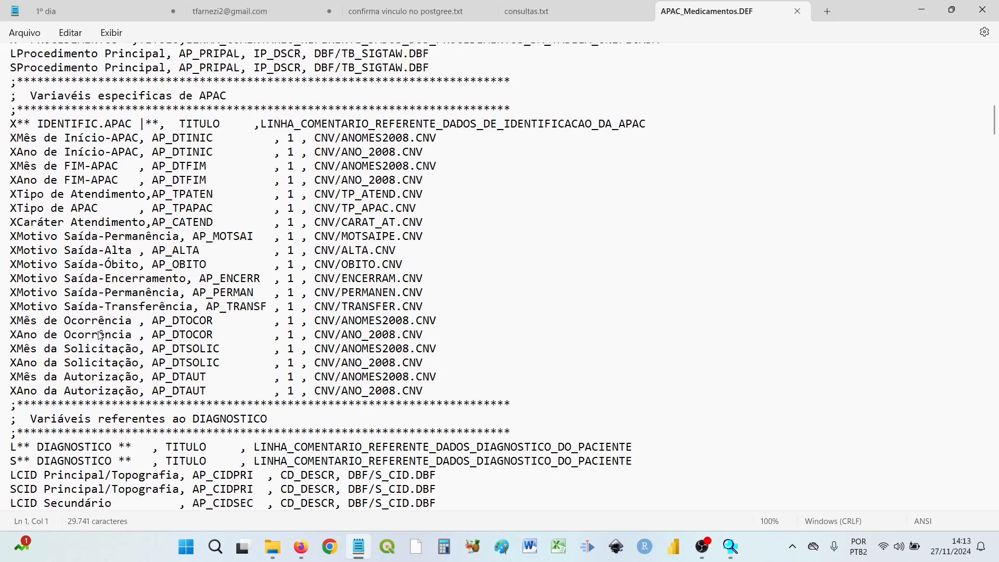
{"action": "scroll", "coordinate": [100, 336], "scroll_direction": "up", "scroll_amount": 3}
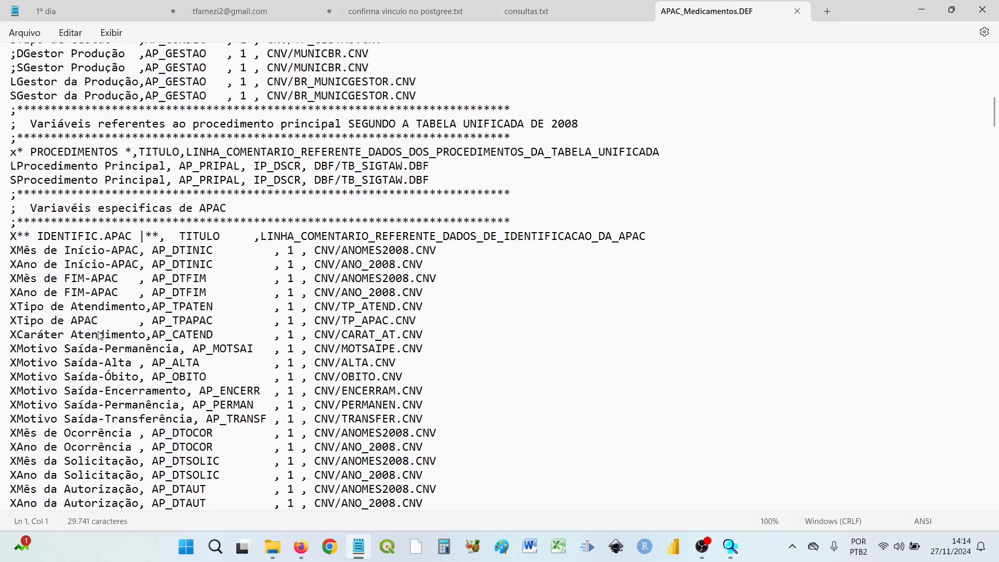
{"action": "scroll", "coordinate": [101, 336], "scroll_direction": "up", "scroll_amount": 1}
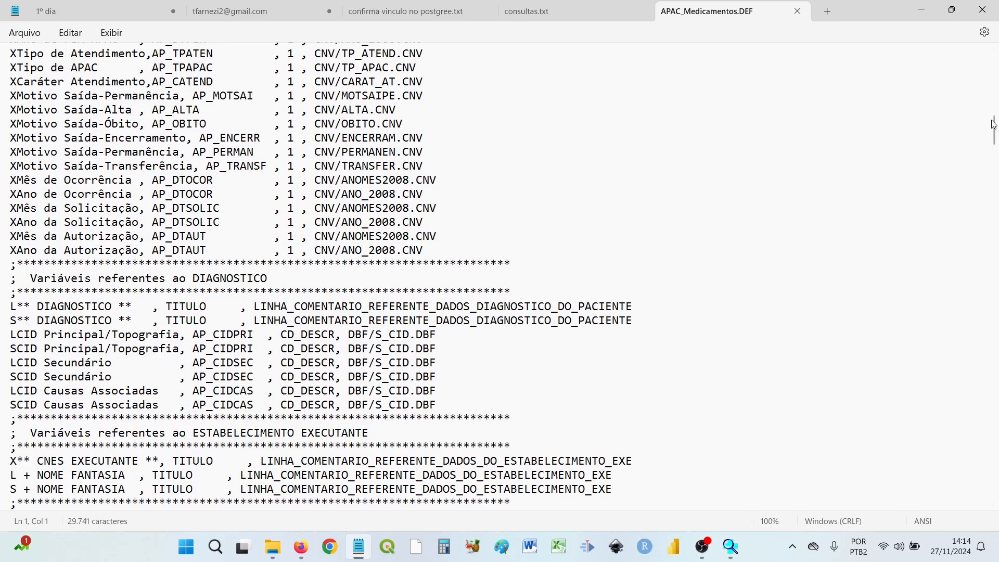
{"action": "left_click_drag", "start_coordinate": [995, 125], "coordinate": [996, 58]}
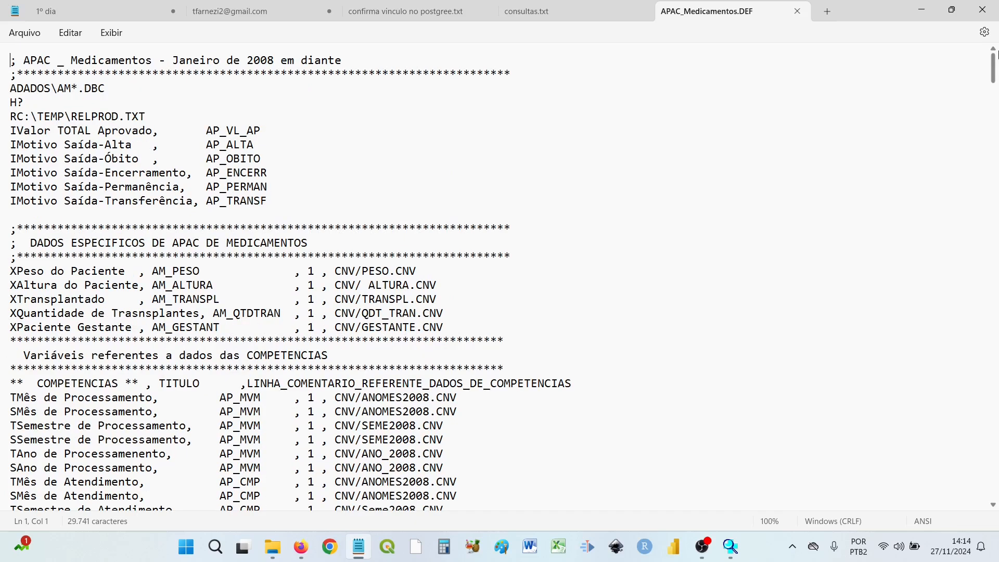
{"action": "left_click", "coordinate": [798, 10]}
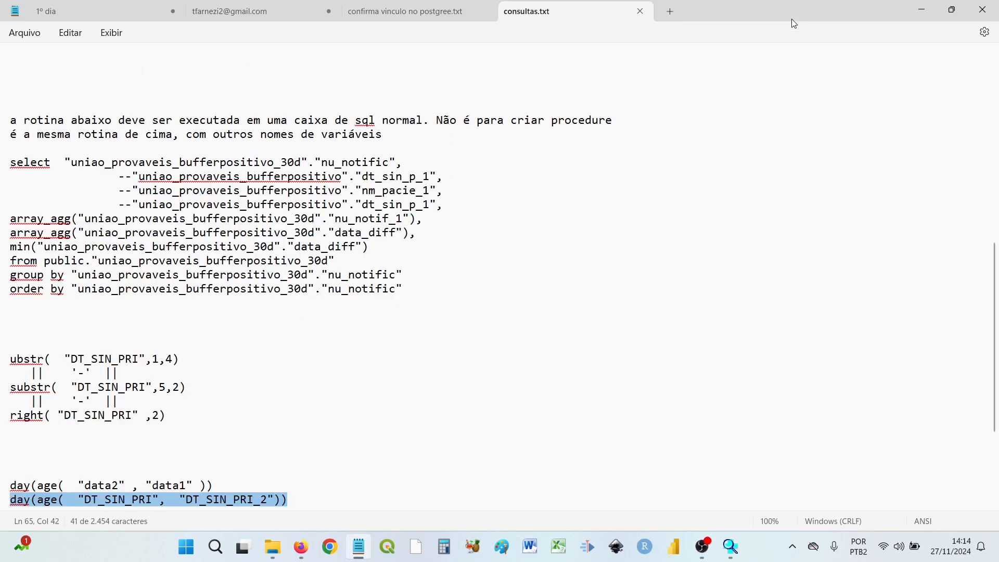
{"action": "mouse_move", "coordinate": [738, 554]}
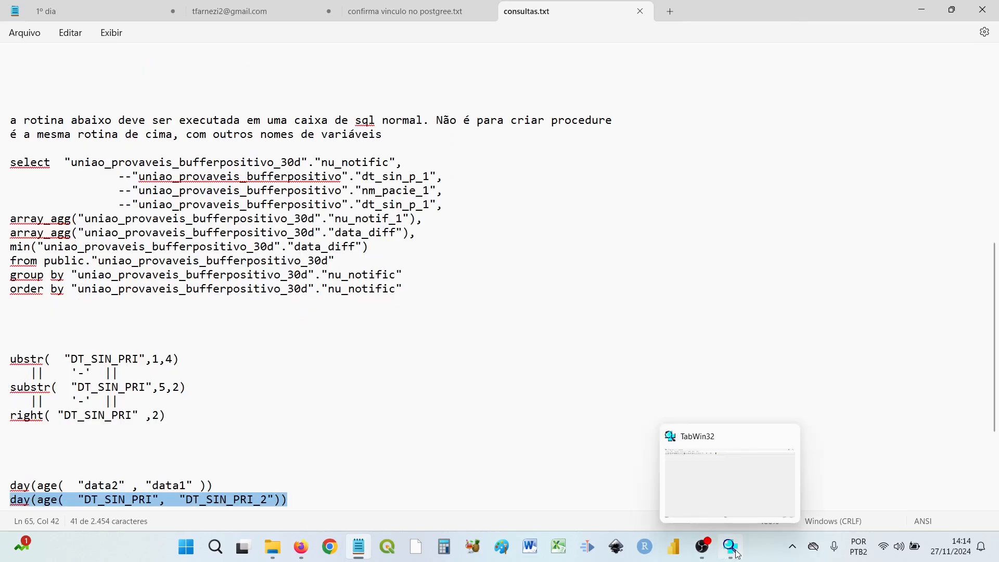
{"action": "left_click", "coordinate": [738, 554]}
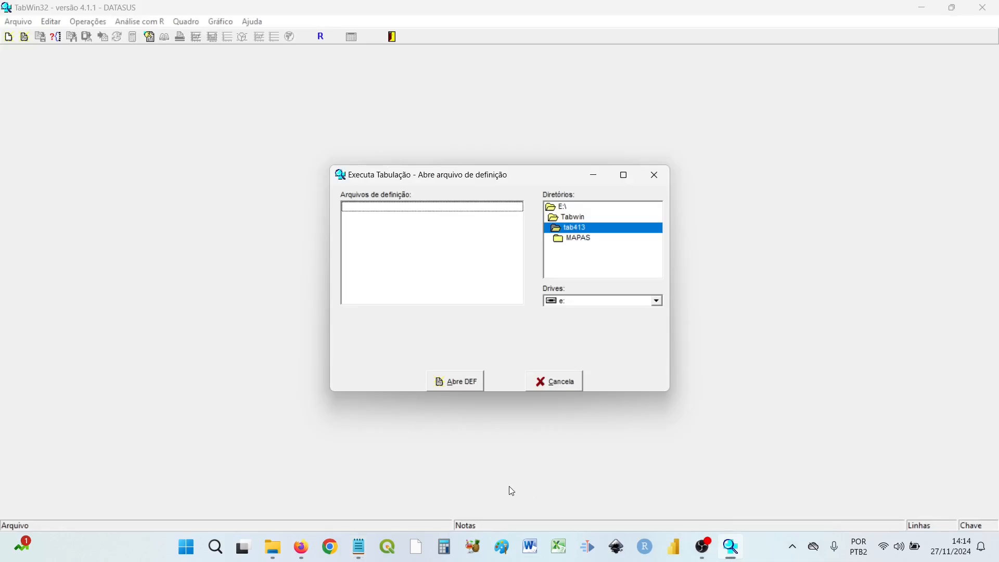
Switch to Firefox, open the Transferência/Download de Arquivos page under Serviços on the DATASUS site and review its list of data files
{"action": "left_click", "coordinate": [304, 550]}
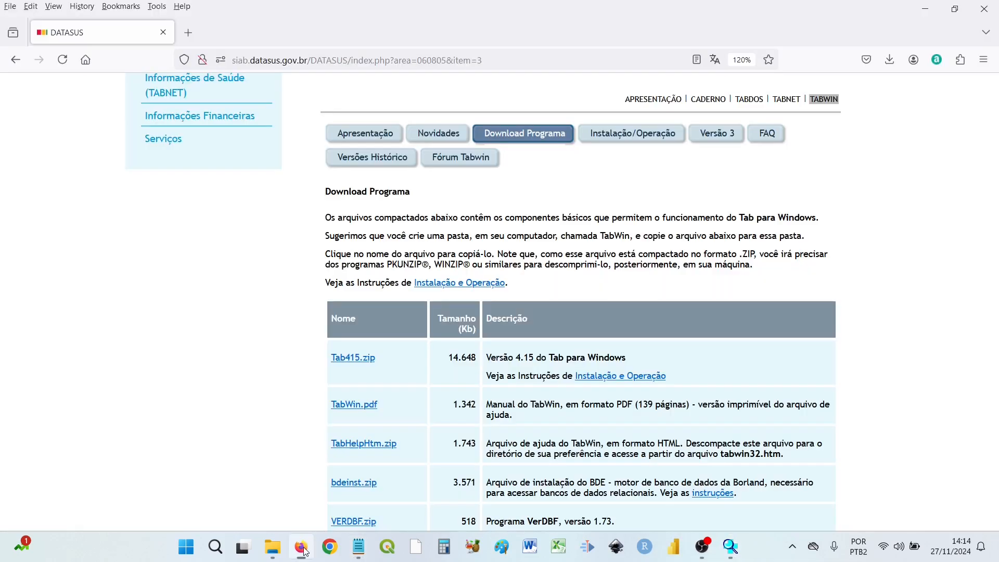
{"action": "scroll", "coordinate": [370, 296], "scroll_direction": "up", "scroll_amount": 3}
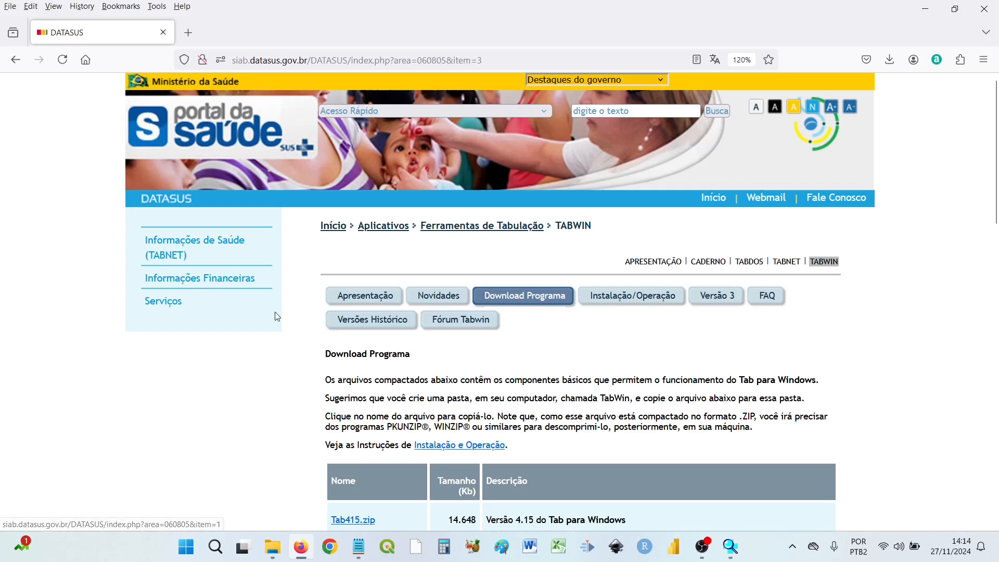
{"action": "left_click", "coordinate": [172, 300]}
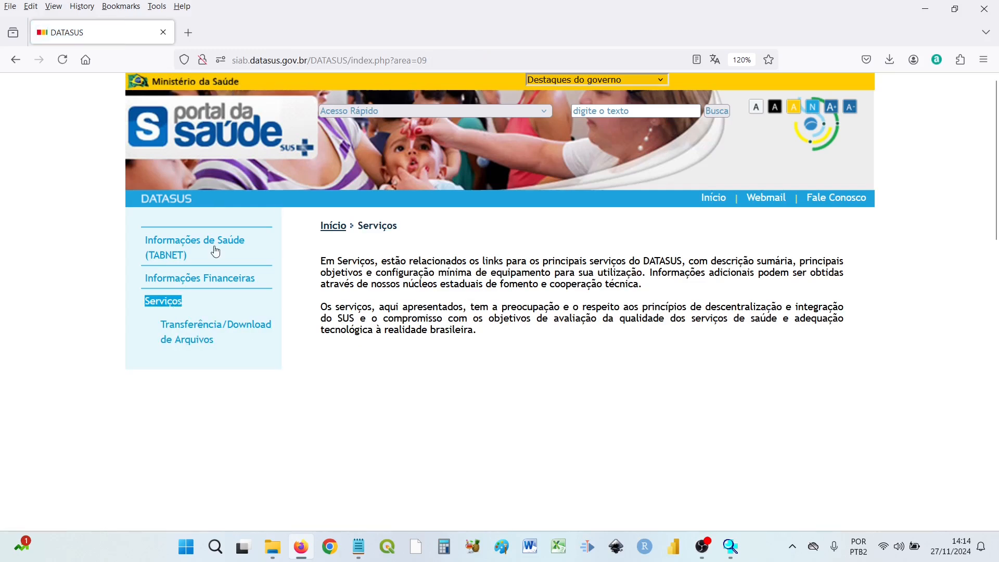
{"action": "left_click", "coordinate": [186, 331]}
{"action": "scroll", "coordinate": [443, 319], "scroll_direction": "down", "scroll_amount": 2}
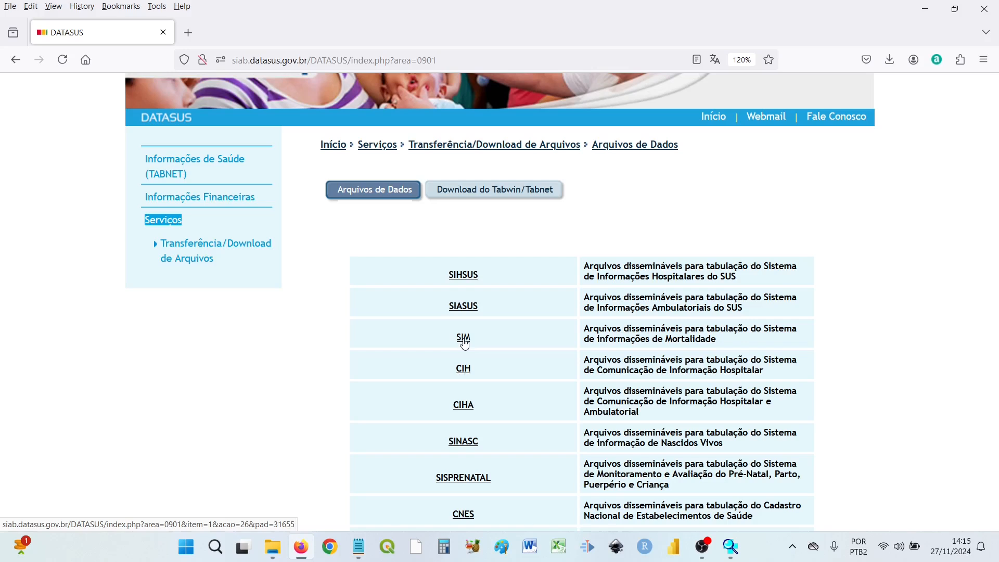
{"action": "scroll", "coordinate": [468, 352], "scroll_direction": "down", "scroll_amount": 4}
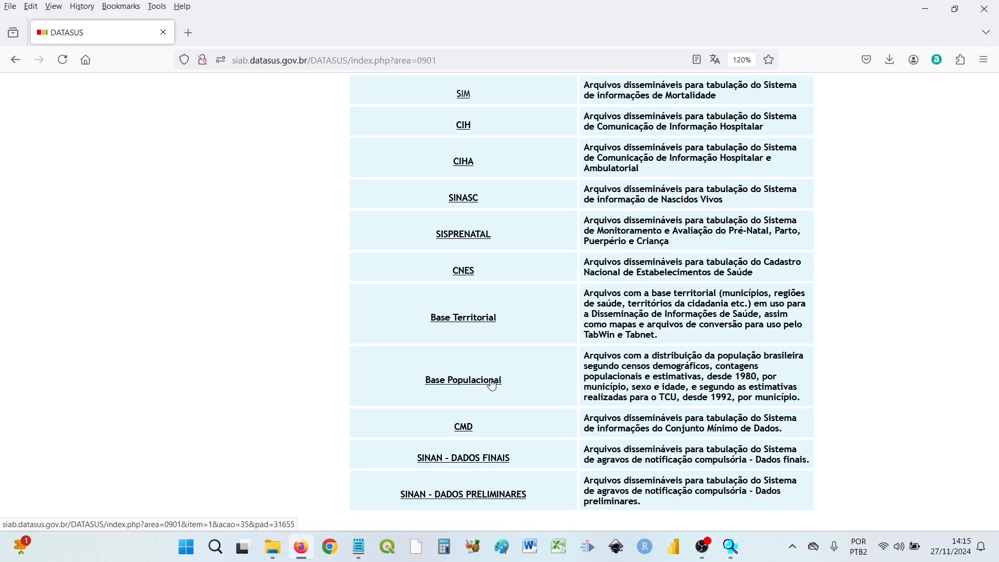
{"action": "scroll", "coordinate": [519, 399], "scroll_direction": "up", "scroll_amount": 3}
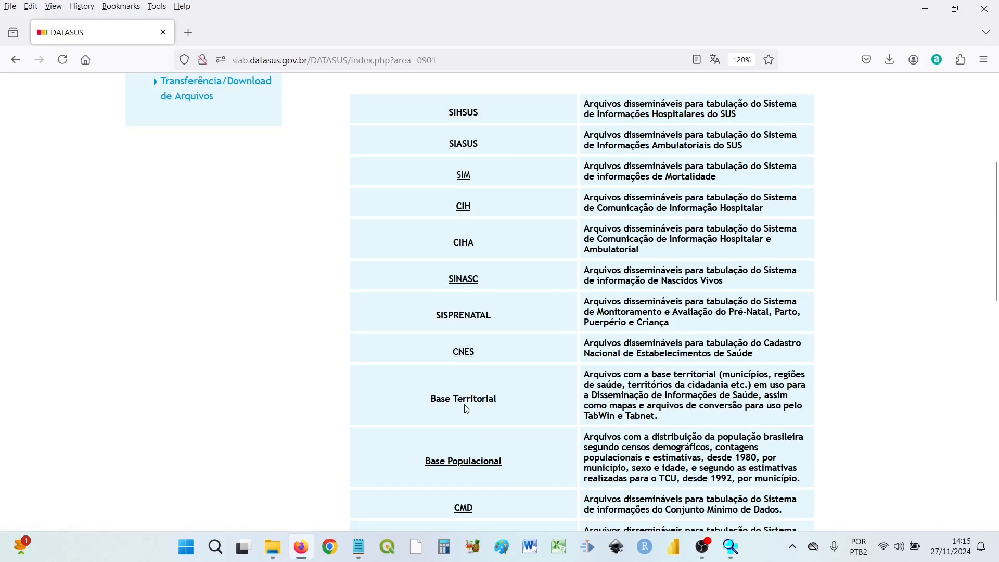
{"action": "scroll", "coordinate": [466, 409], "scroll_direction": "up", "scroll_amount": 3}
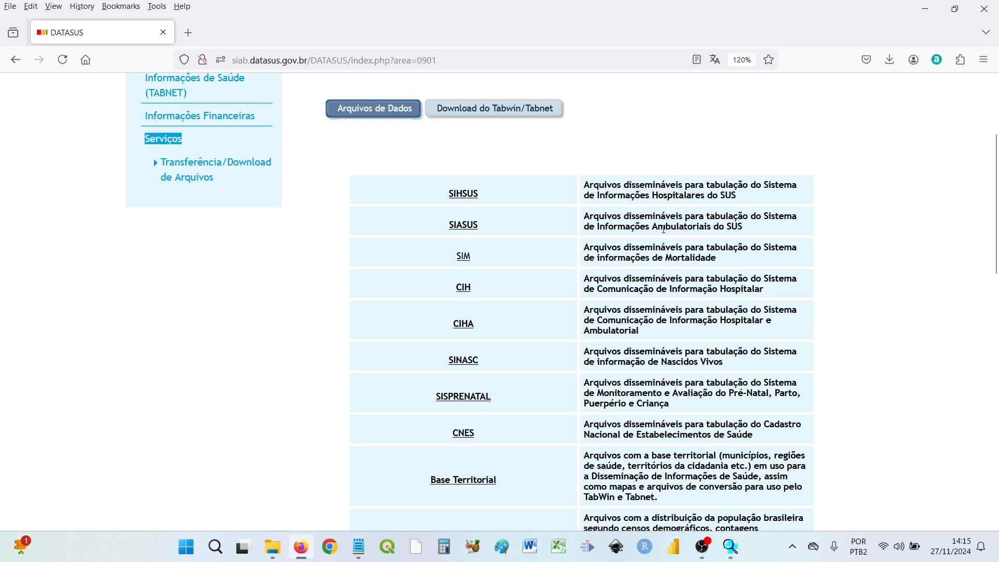
Open the SIASUS download form, select Arquivos Auxiliares de Tabulação and look over its file type, year, UF and month options
{"action": "left_click", "coordinate": [474, 228]}
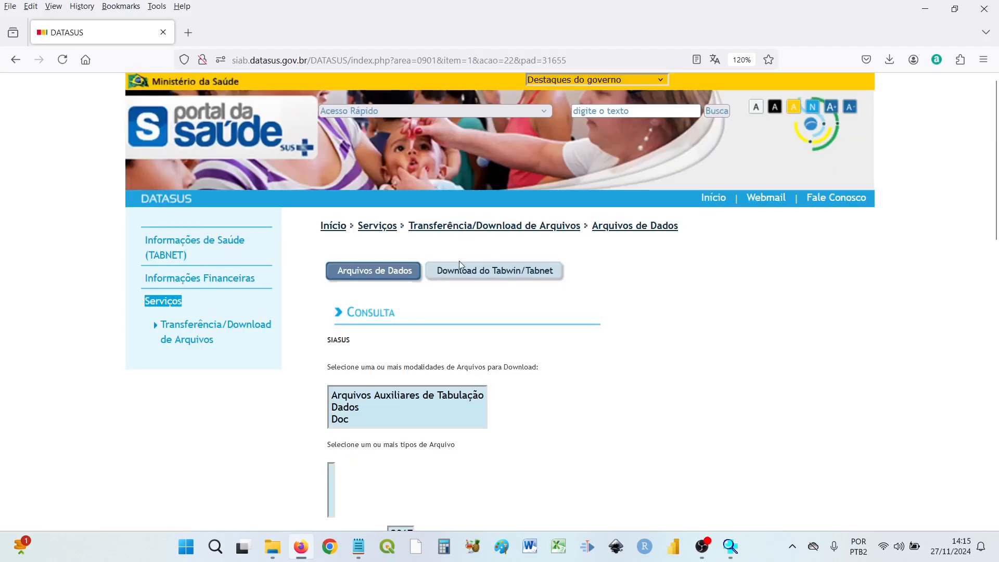
{"action": "scroll", "coordinate": [459, 262], "scroll_direction": "down", "scroll_amount": 3}
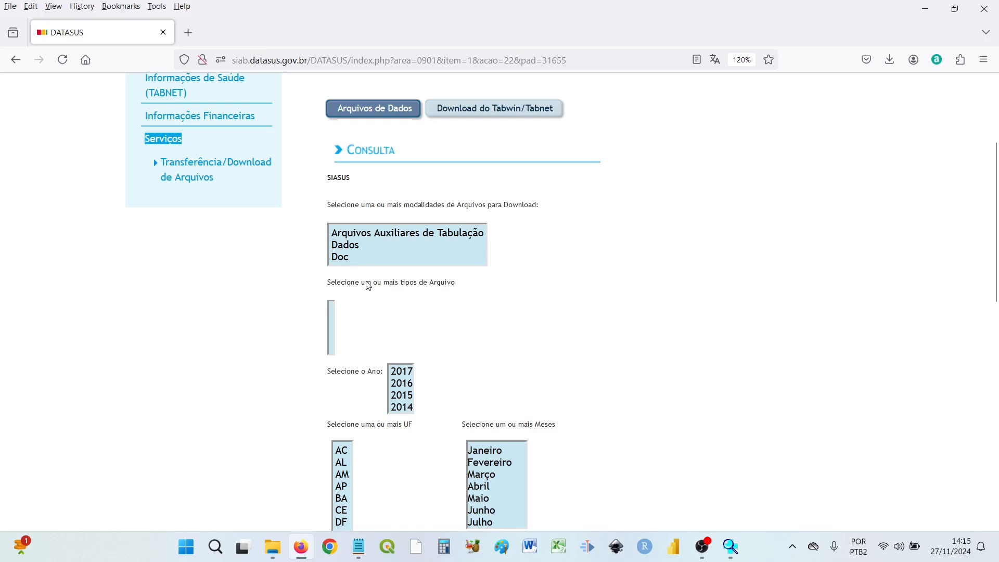
{"action": "left_click", "coordinate": [407, 233]}
{"action": "scroll", "coordinate": [448, 301], "scroll_direction": "down", "scroll_amount": 1}
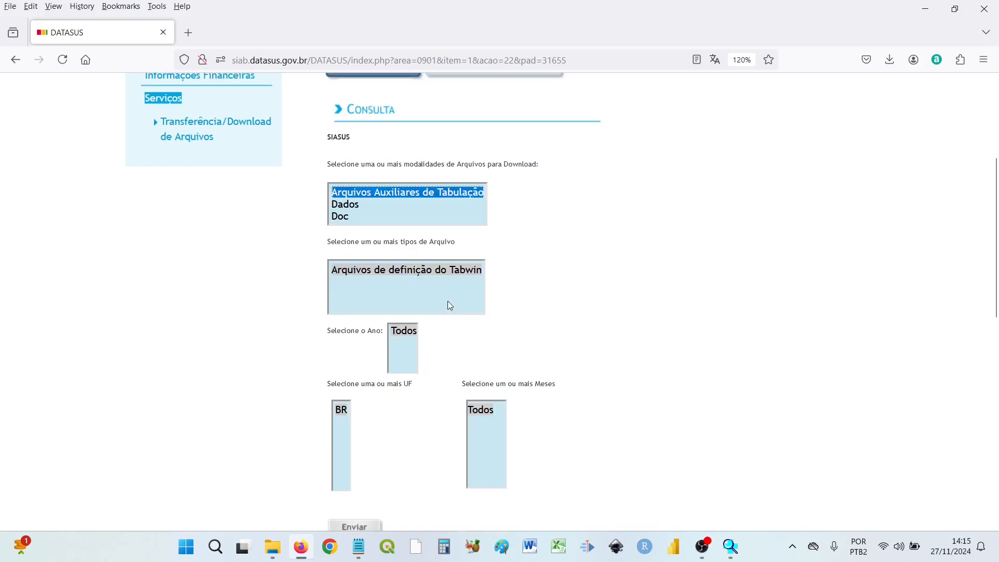
{"action": "scroll", "coordinate": [447, 307], "scroll_direction": "down", "scroll_amount": 2}
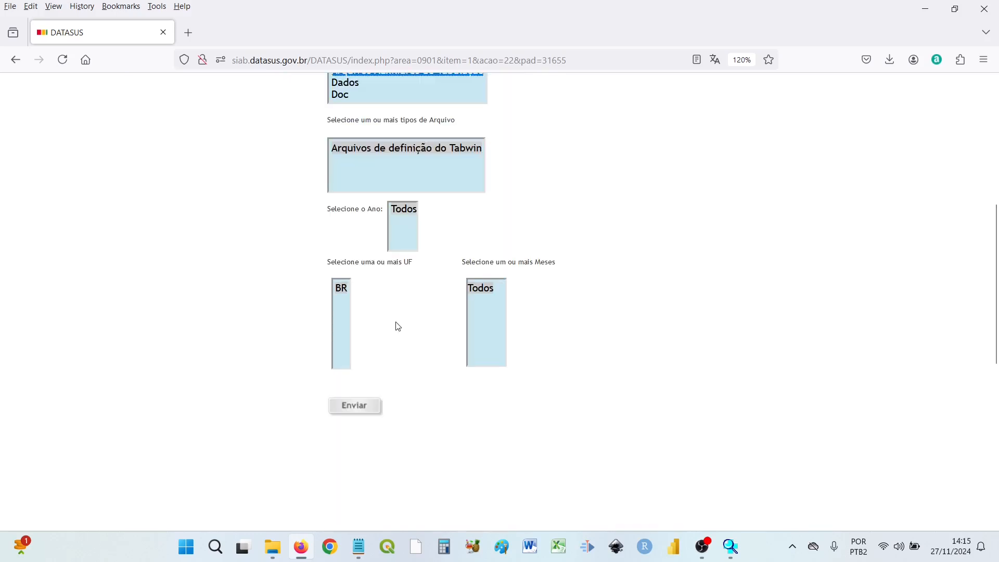
{"action": "scroll", "coordinate": [398, 325], "scroll_direction": "up", "scroll_amount": 6}
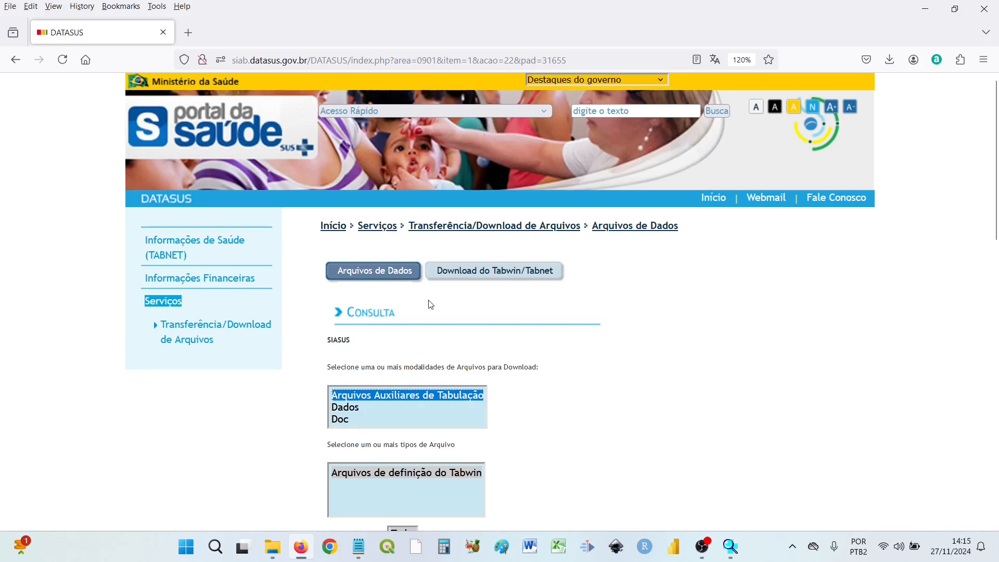
Search the web for "datasus", view the DATASUS – Ministério da Saúde site and return to the search results
{"action": "left_click", "coordinate": [343, 60]}
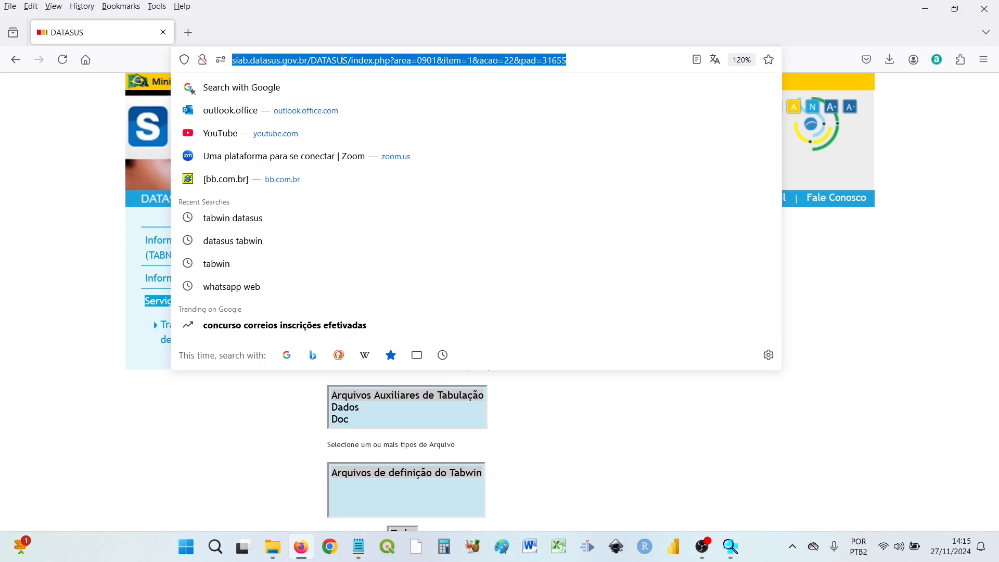
{"action": "type", "text": "datasus"}
{"action": "key", "text": "Return"}
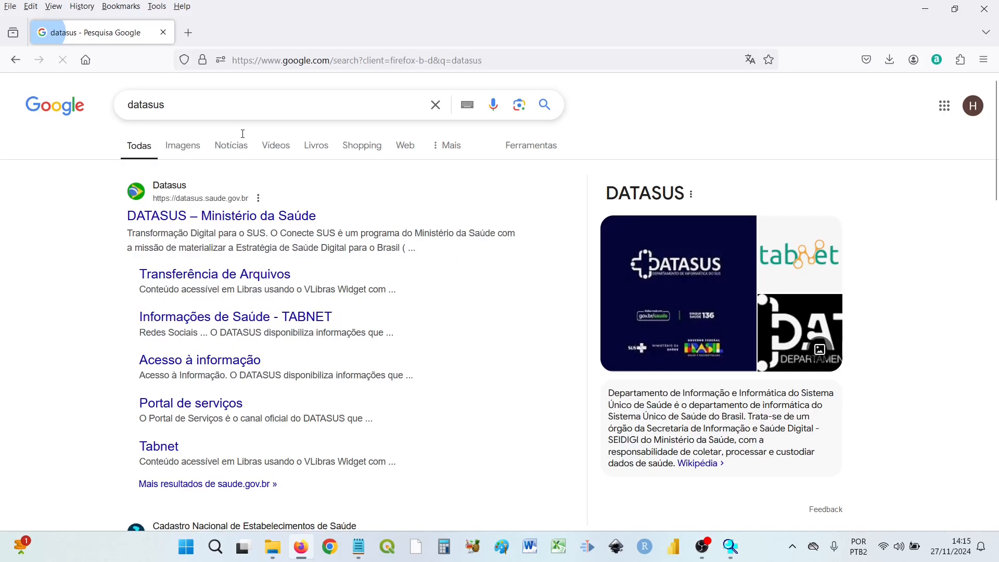
{"action": "left_click", "coordinate": [188, 221]}
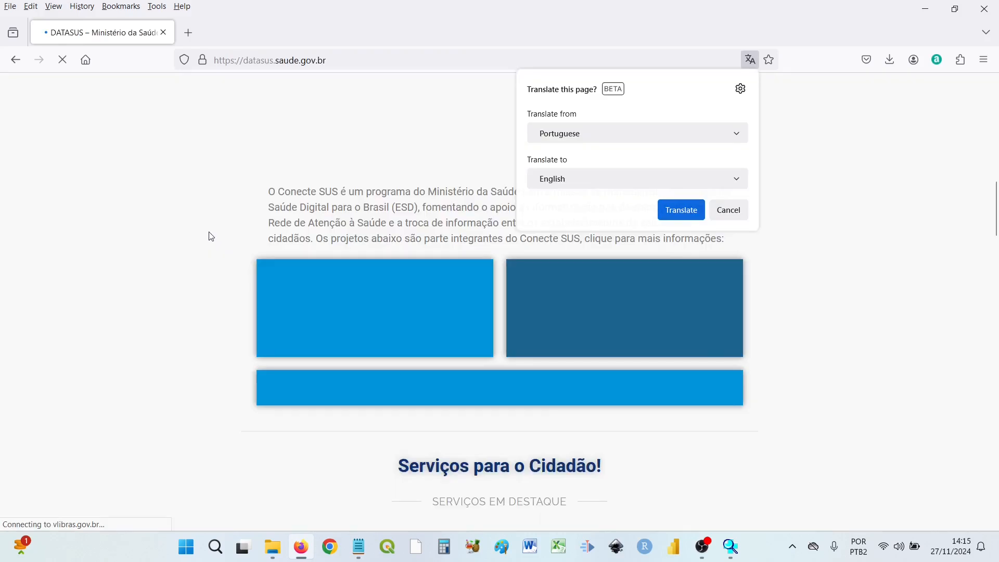
{"action": "scroll", "coordinate": [211, 237], "scroll_direction": "up", "scroll_amount": 8}
{"action": "left_click", "coordinate": [21, 63]}
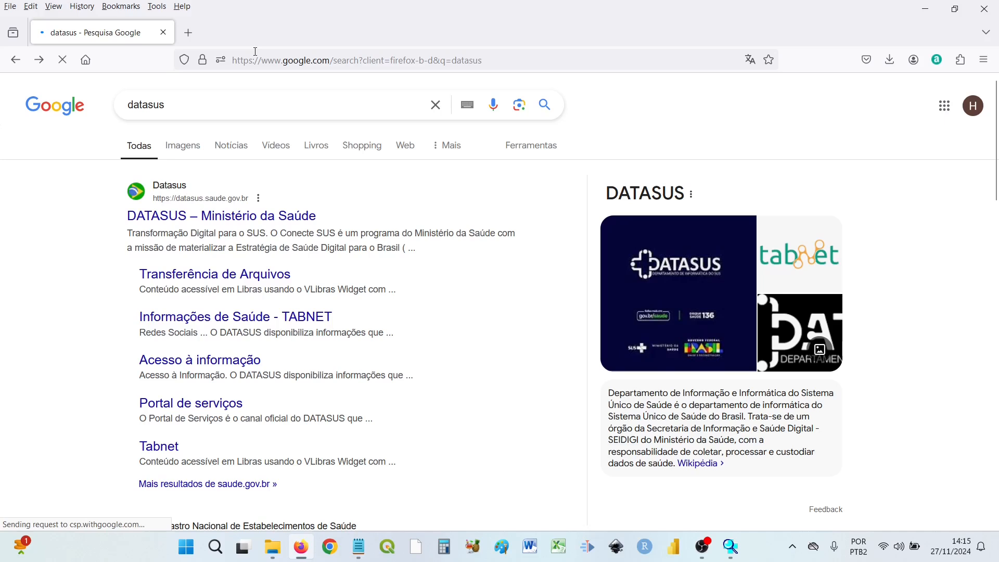
Refine the search to "datasus tabwin" and open the Transferência de Arquivos page of DATASUS
{"action": "type", "text": "ta"}
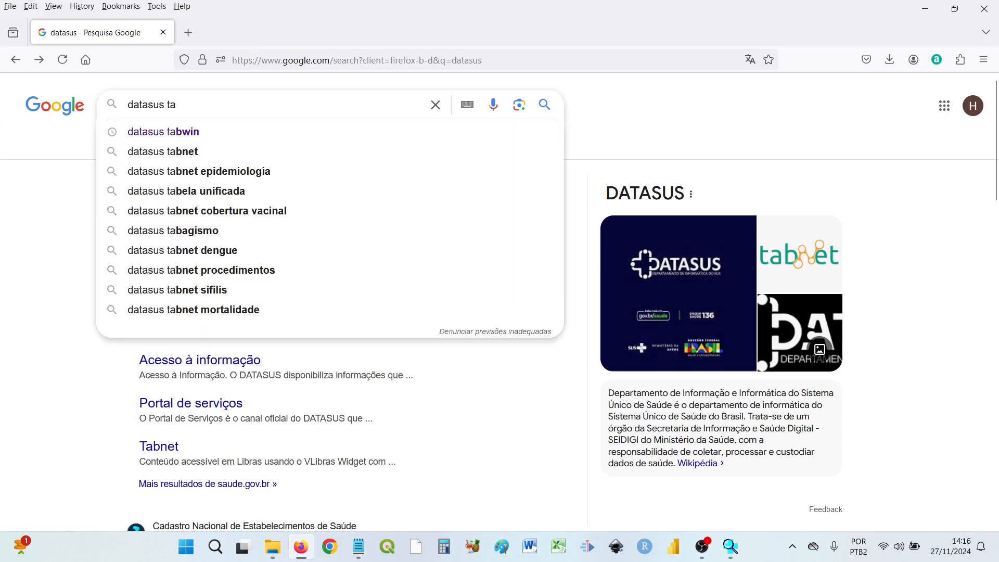
{"action": "type", "text": "bwin"}
{"action": "key", "text": "Return"}
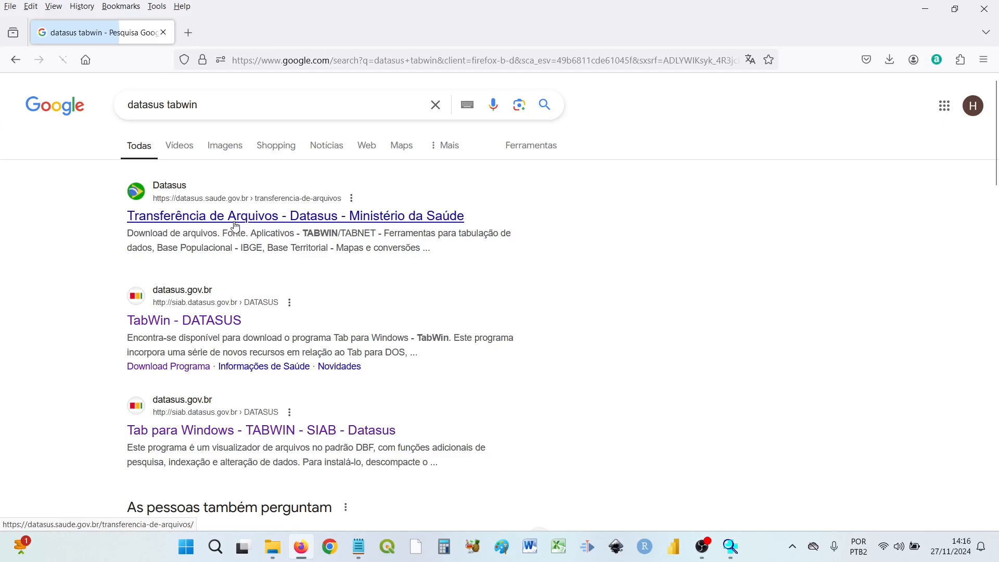
{"action": "left_click", "coordinate": [235, 225]}
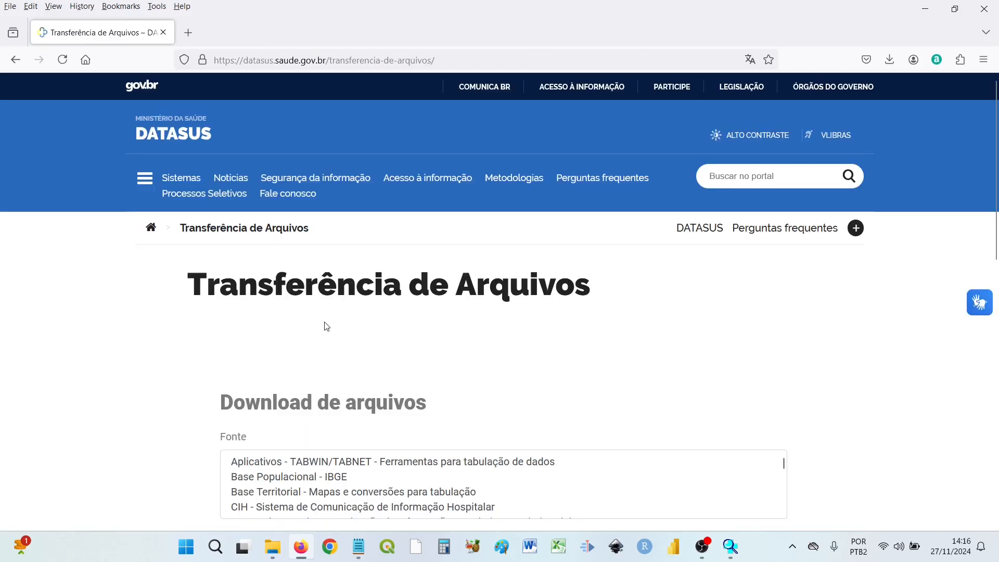
{"action": "left_click", "coordinate": [16, 60]}
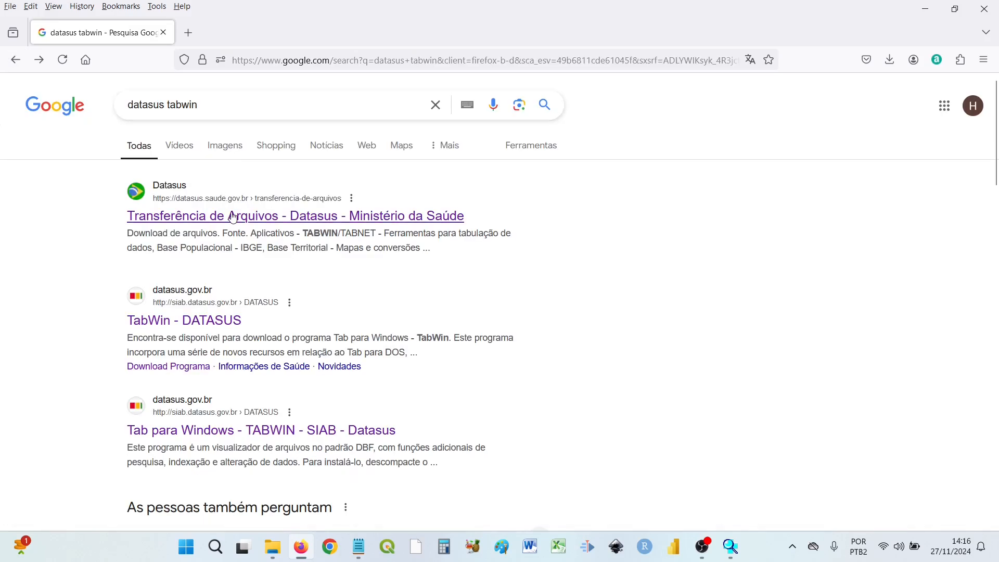
{"action": "left_click", "coordinate": [187, 223]}
List the files for source SIASUS, modality Arquivos auxiliares para tabulação and file type Arquivos de definição do Tabwin
{"action": "scroll", "coordinate": [352, 331], "scroll_direction": "down", "scroll_amount": 3}
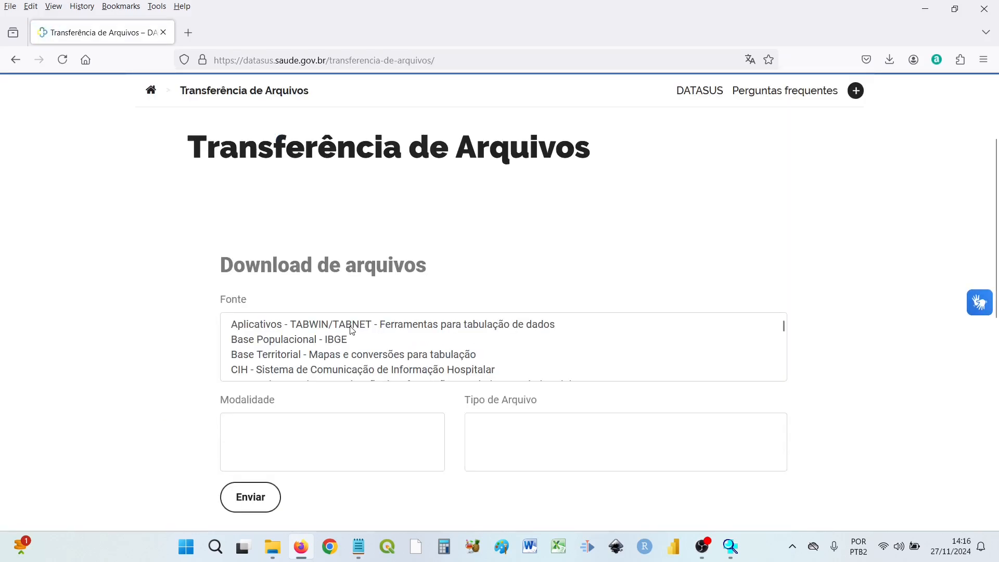
{"action": "scroll", "coordinate": [352, 331], "scroll_direction": "down", "scroll_amount": 2}
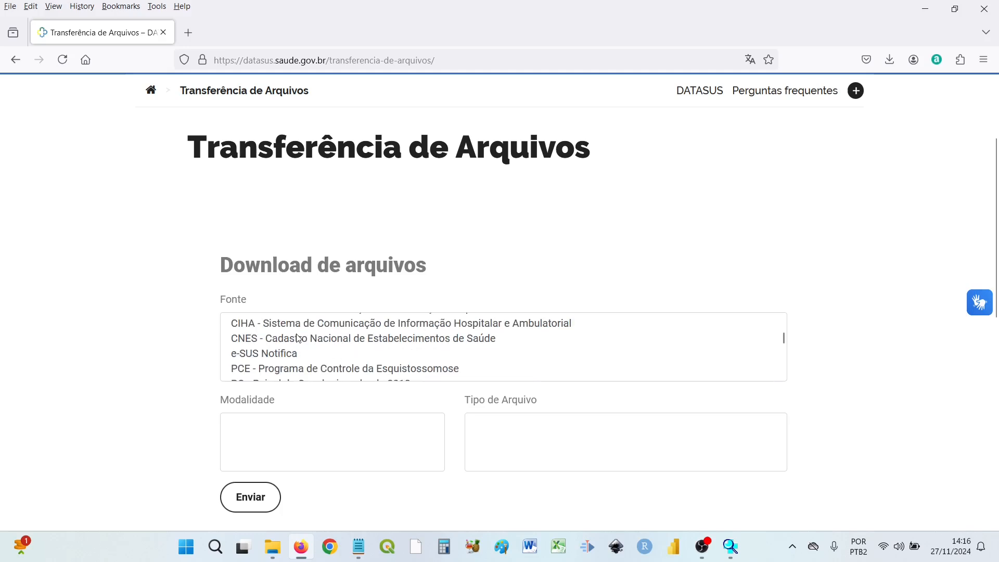
{"action": "scroll", "coordinate": [296, 349], "scroll_direction": "down", "scroll_amount": 2}
{"action": "scroll", "coordinate": [295, 360], "scroll_direction": "down", "scroll_amount": 2}
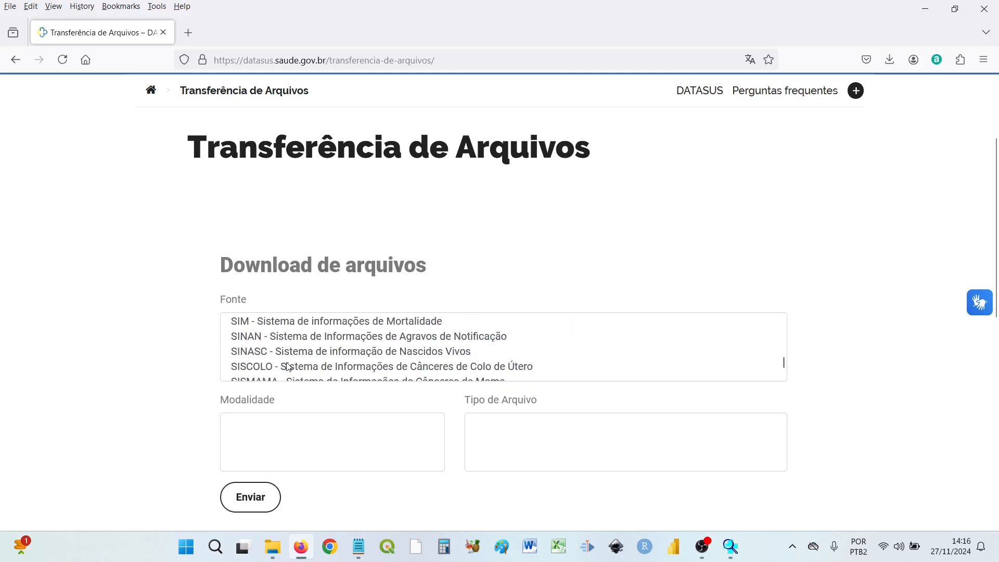
{"action": "scroll", "coordinate": [289, 366], "scroll_direction": "down", "scroll_amount": 1}
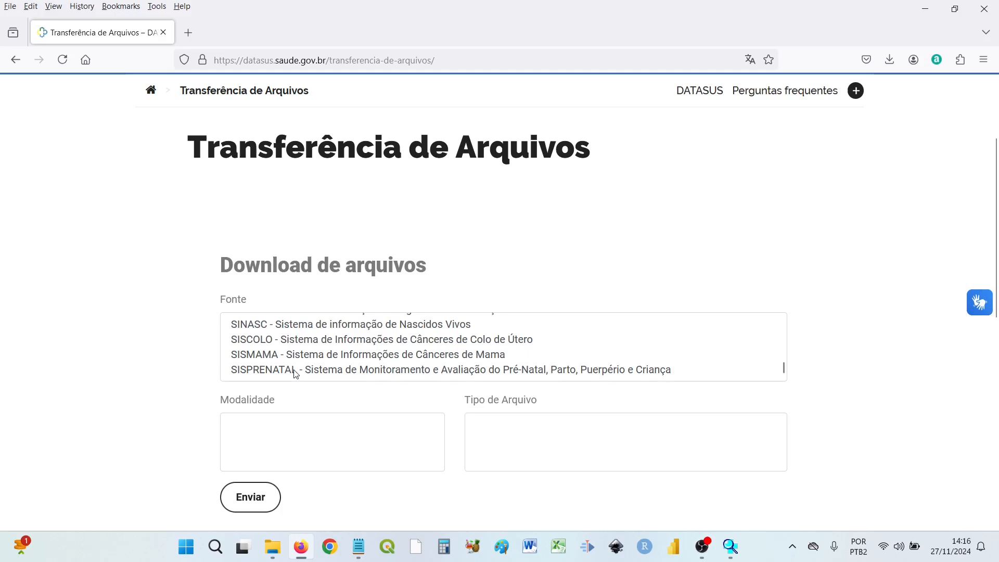
{"action": "scroll", "coordinate": [295, 365], "scroll_direction": "up", "scroll_amount": 2}
{"action": "left_click", "coordinate": [294, 328]}
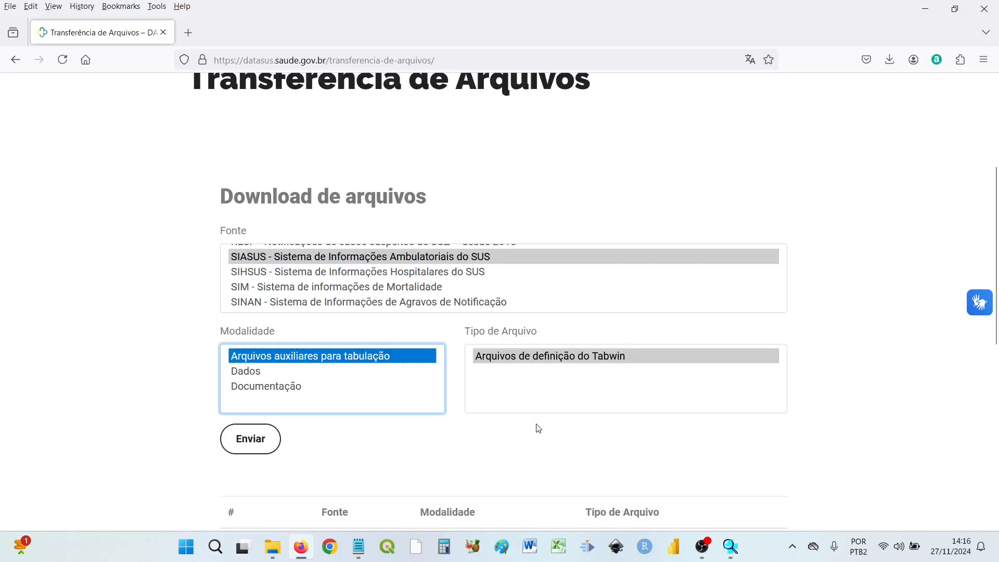
{"action": "scroll", "coordinate": [539, 428], "scroll_direction": "down", "scroll_amount": 3}
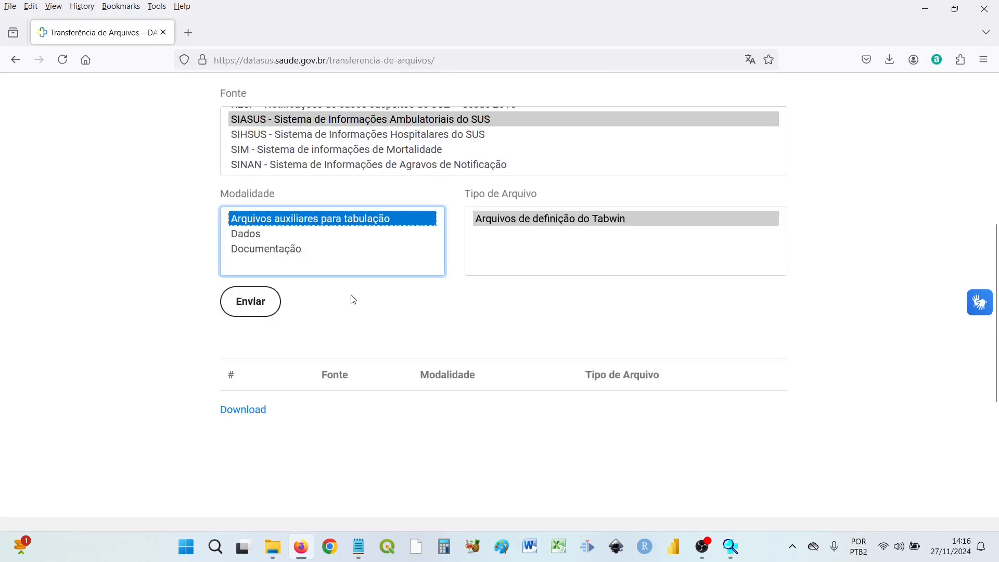
{"action": "left_click", "coordinate": [545, 217]}
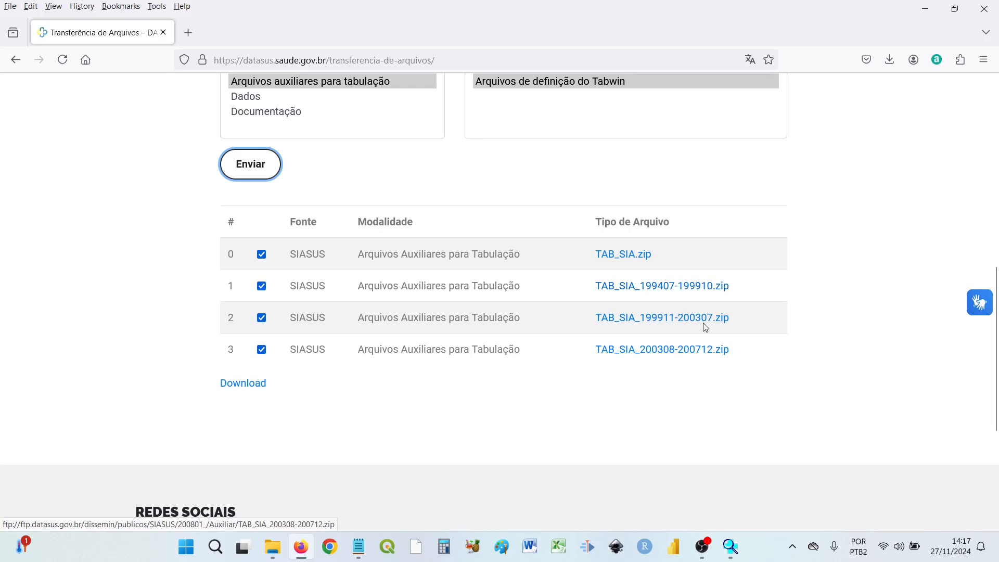
Keep only TAB_SIA.zip selected among the listed SIASUS auxiliary files and review the download form
{"action": "left_click", "coordinate": [624, 262]}
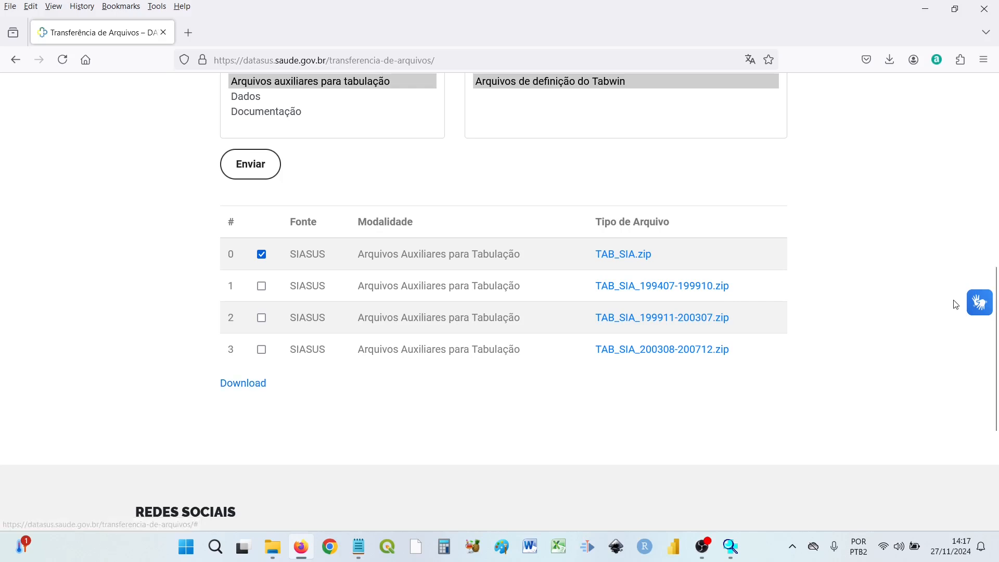
{"action": "left_click_drag", "start_coordinate": [998, 334], "coordinate": [998, 126]}
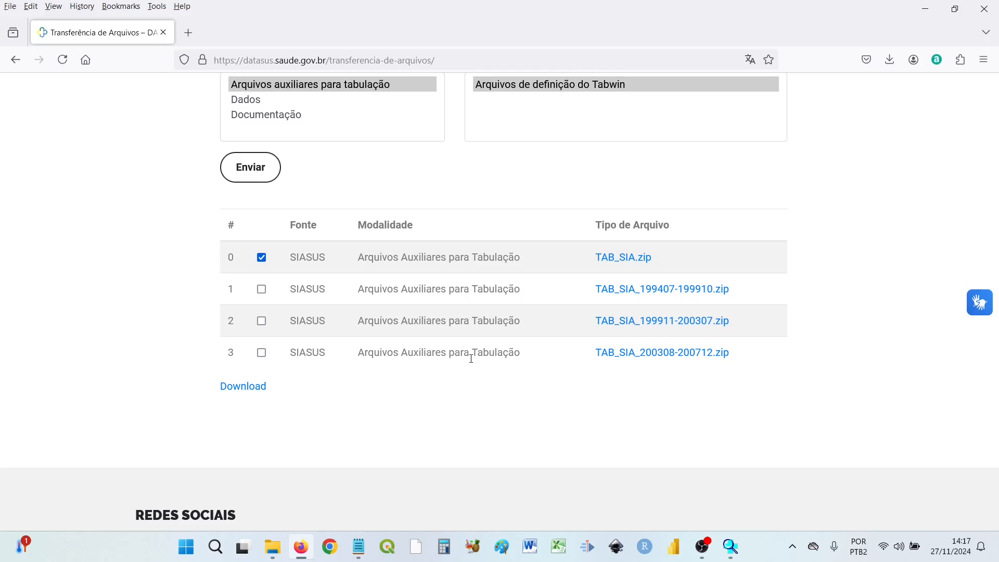
{"action": "left_click_drag", "start_coordinate": [996, 366], "coordinate": [997, 182]}
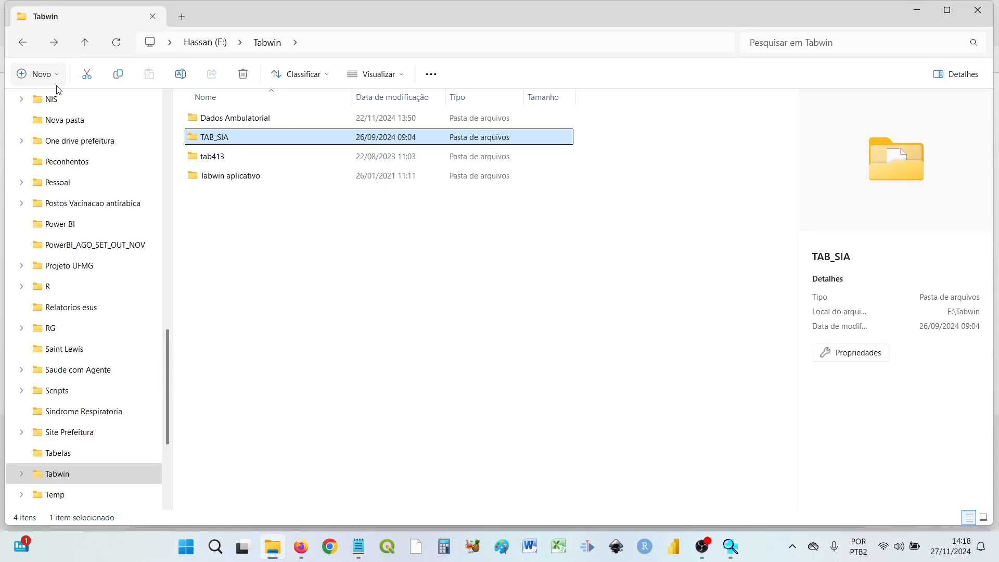
In File Explorer, view the contents of the TAB_SIA and Dados Ambulatorial folders inside the Tabwin folder
{"action": "double_click", "coordinate": [212, 138]}
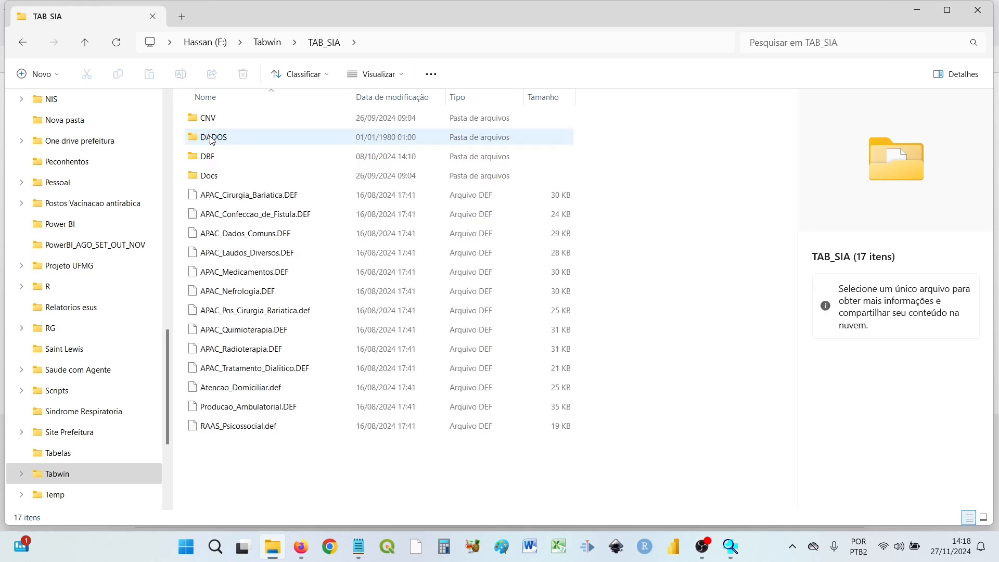
{"action": "left_click", "coordinate": [24, 44]}
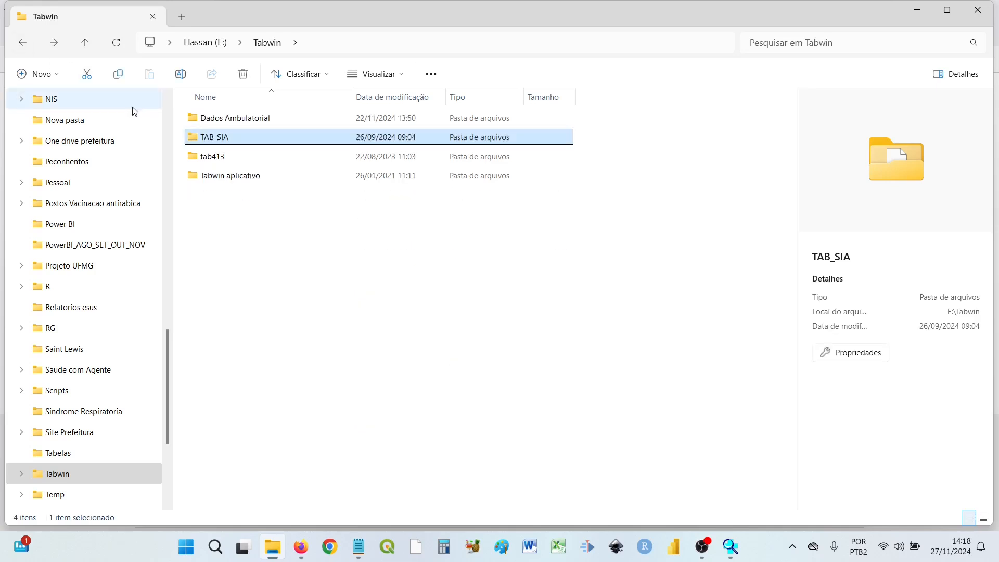
{"action": "double_click", "coordinate": [207, 119]}
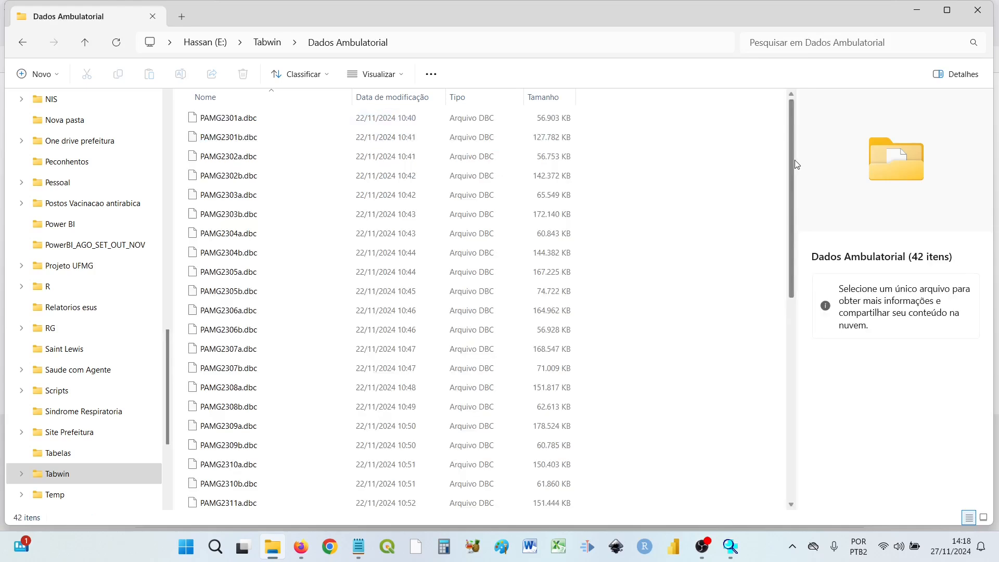
{"action": "left_click_drag", "start_coordinate": [795, 162], "coordinate": [799, 134]}
Switch to Firefox and set the SIASUS download form to modality Dados and file type PA - Produção Ambulatorial
{"action": "left_click", "coordinate": [299, 553]}
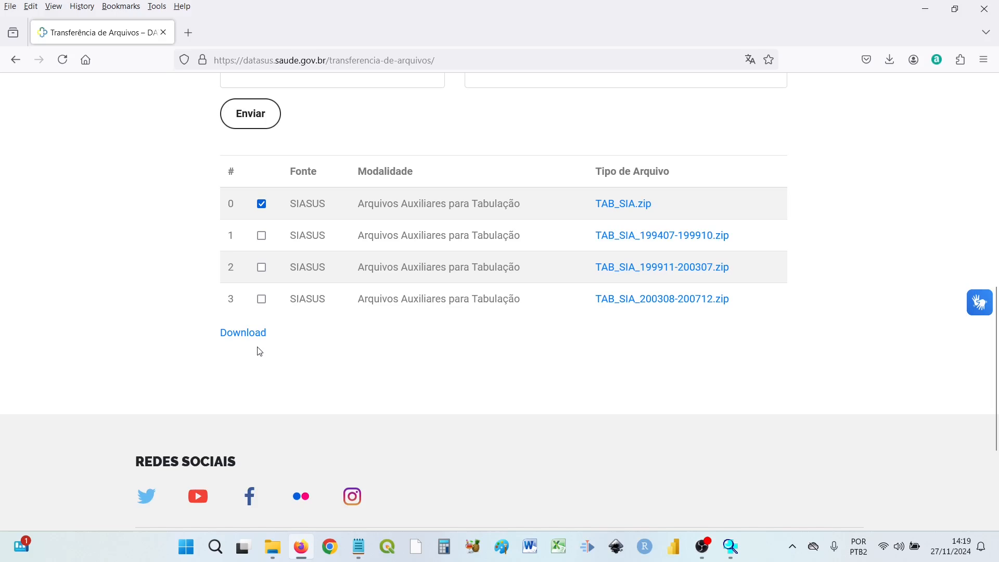
{"action": "scroll", "coordinate": [260, 352], "scroll_direction": "up", "scroll_amount": 5}
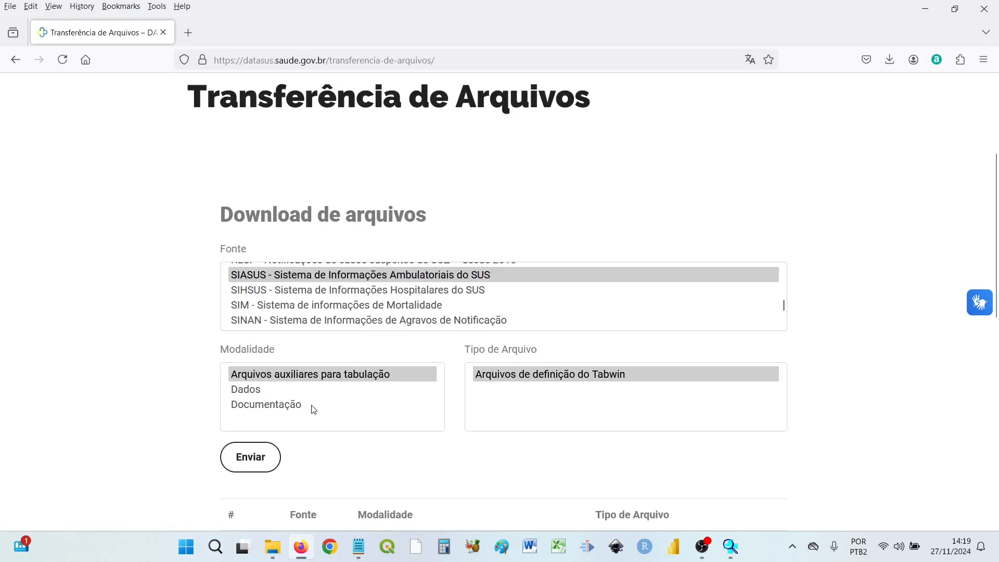
{"action": "left_click", "coordinate": [318, 390]}
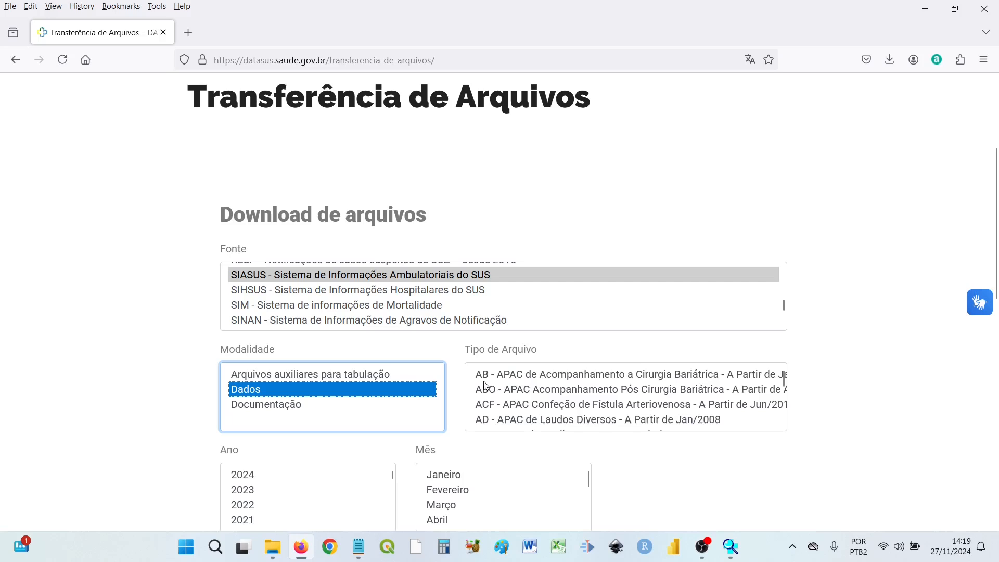
{"action": "scroll", "coordinate": [485, 385], "scroll_direction": "down", "scroll_amount": 5}
{"action": "scroll", "coordinate": [539, 356], "scroll_direction": "down", "scroll_amount": 1}
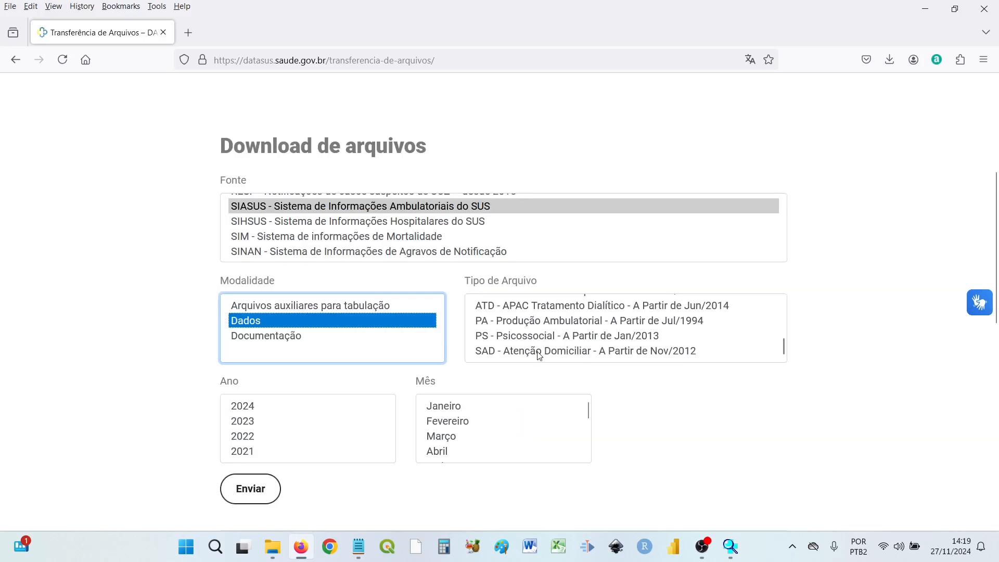
{"action": "scroll", "coordinate": [539, 356], "scroll_direction": "down", "scroll_amount": 1}
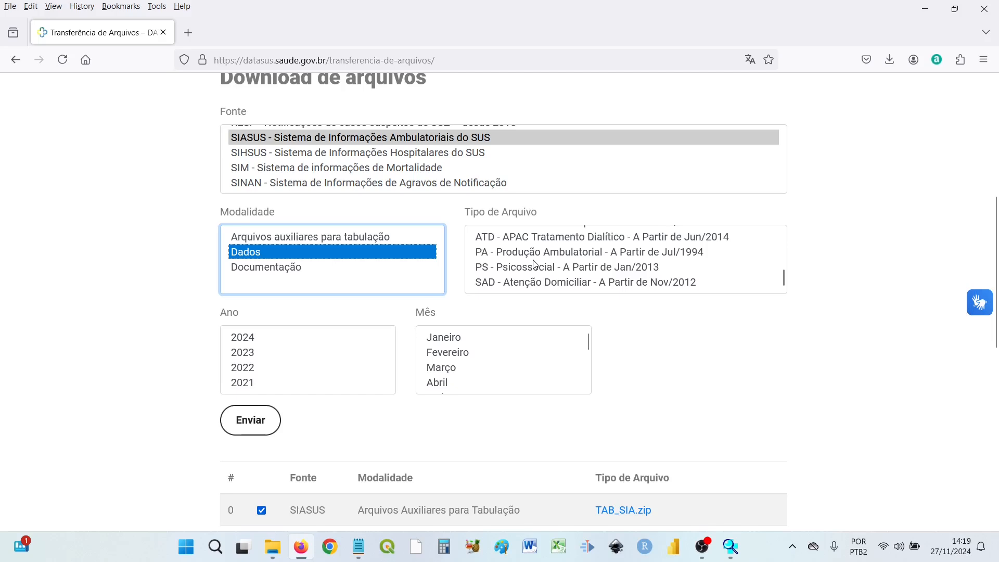
{"action": "left_click", "coordinate": [535, 252]}
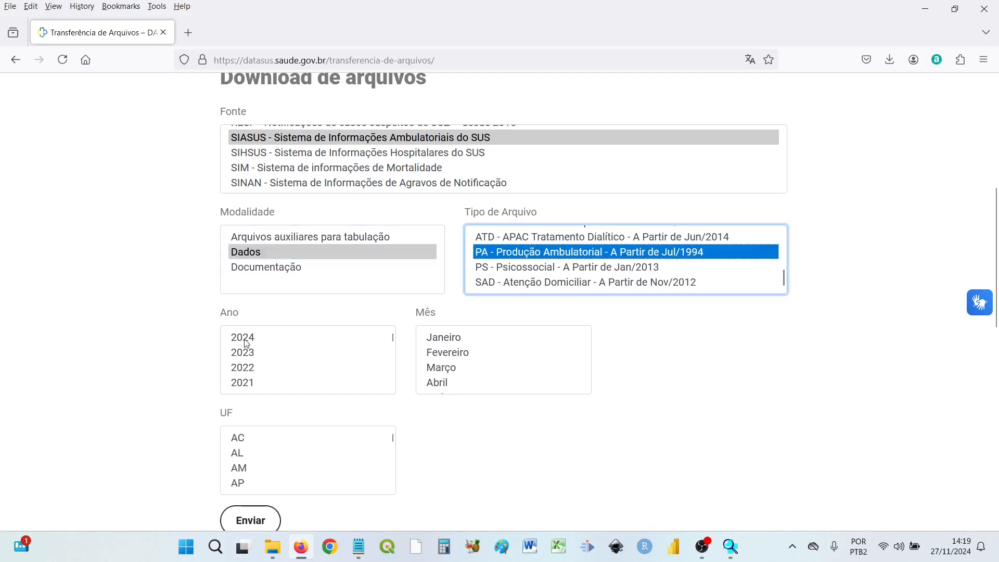
Set the year to 2024, the months from Janeiro onward and the UF to MG, and submit the request to list the files
{"action": "left_click", "coordinate": [247, 339]}
{"action": "left_click", "coordinate": [453, 339]}
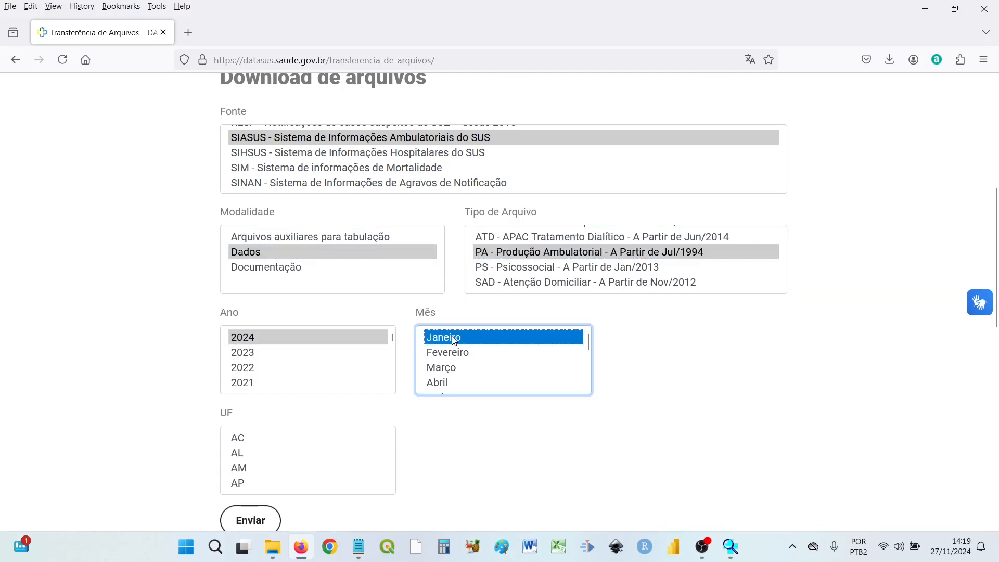
{"action": "scroll", "coordinate": [454, 341], "scroll_direction": "down", "scroll_amount": 4}
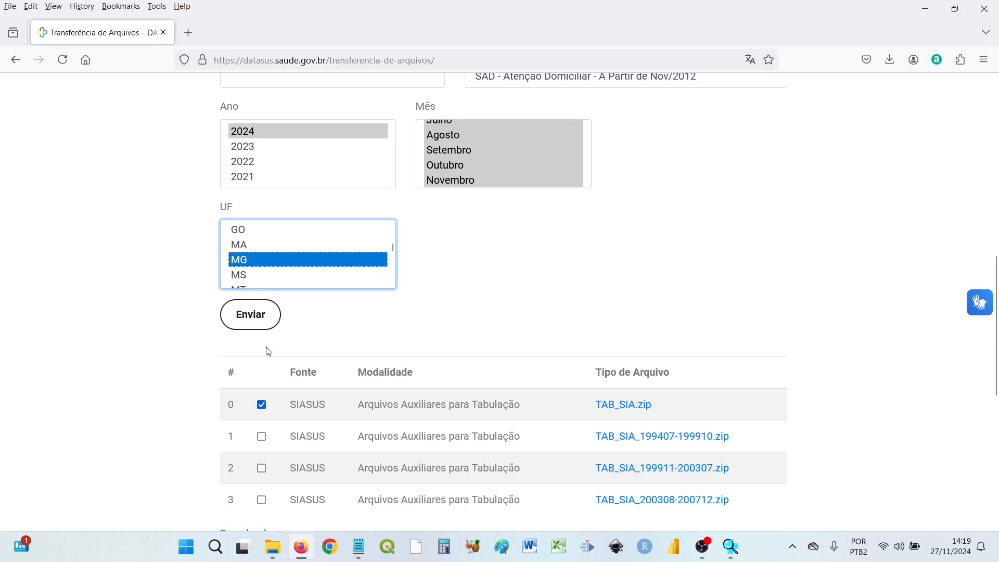
{"action": "left_click", "coordinate": [262, 319]}
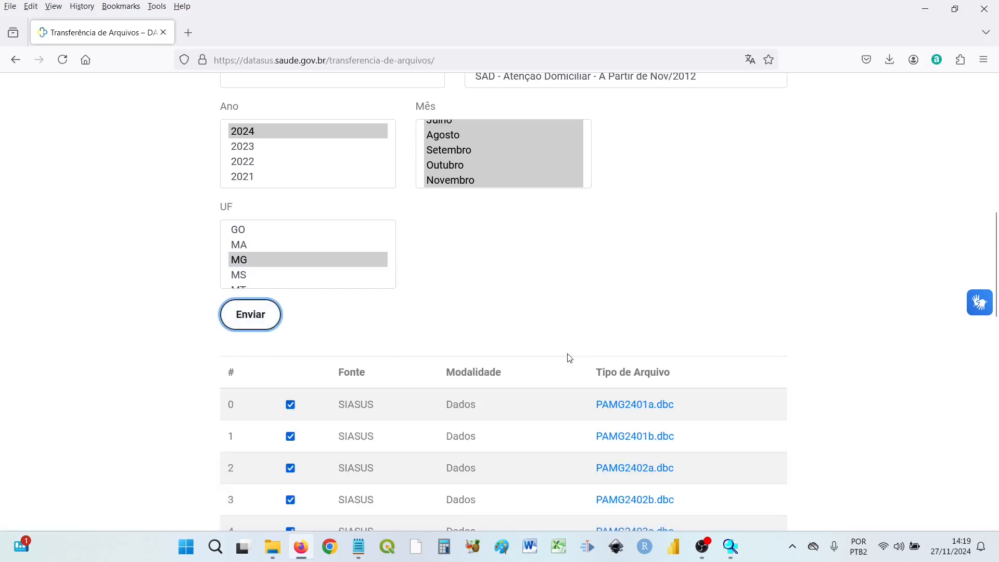
Review the listed 2024 PAMG .dbc files through to the download link, trying out individual file selection on the first rows
{"action": "scroll", "coordinate": [569, 358], "scroll_direction": "down", "scroll_amount": 3}
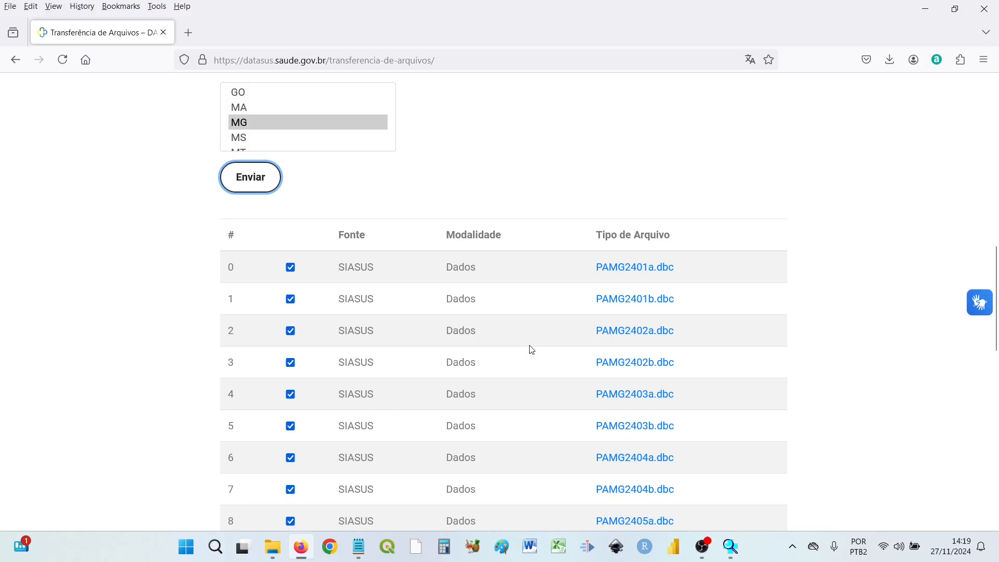
{"action": "scroll", "coordinate": [639, 143], "scroll_direction": "down", "scroll_amount": 3}
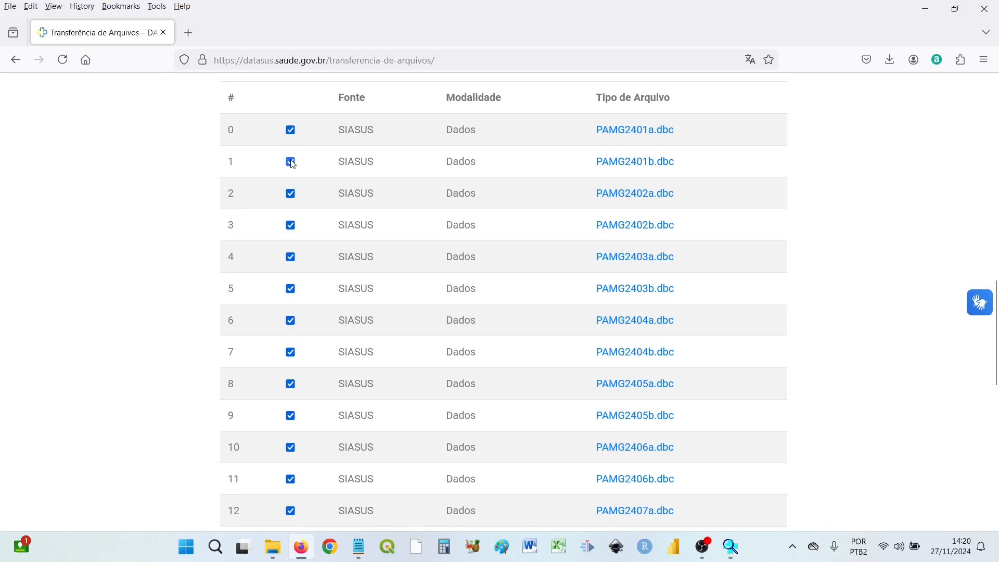
{"action": "scroll", "coordinate": [464, 101], "scroll_direction": "up", "scroll_amount": 4}
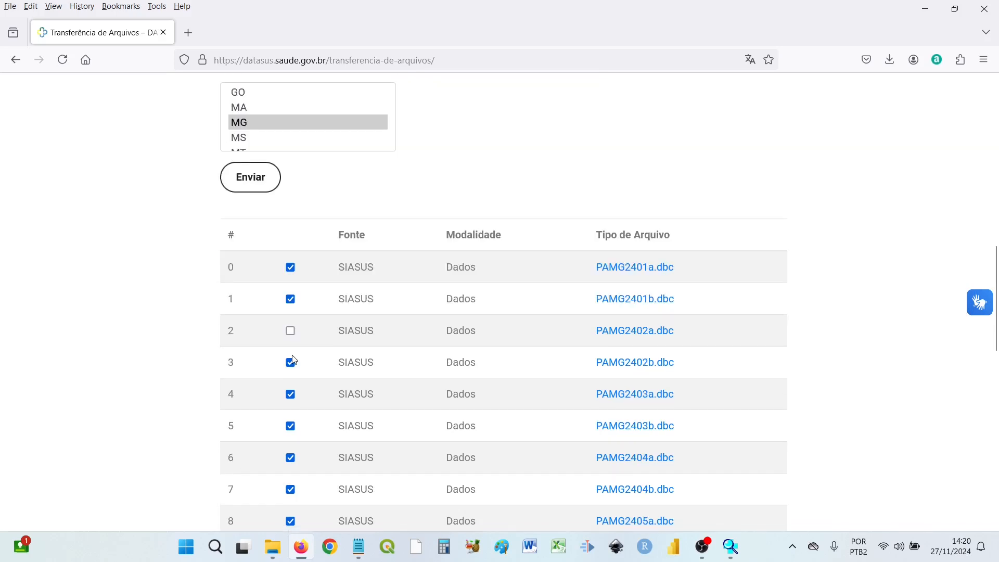
{"action": "left_click", "coordinate": [292, 360]}
{"action": "left_click", "coordinate": [290, 361]}
{"action": "scroll", "coordinate": [294, 338], "scroll_direction": "down", "scroll_amount": 9}
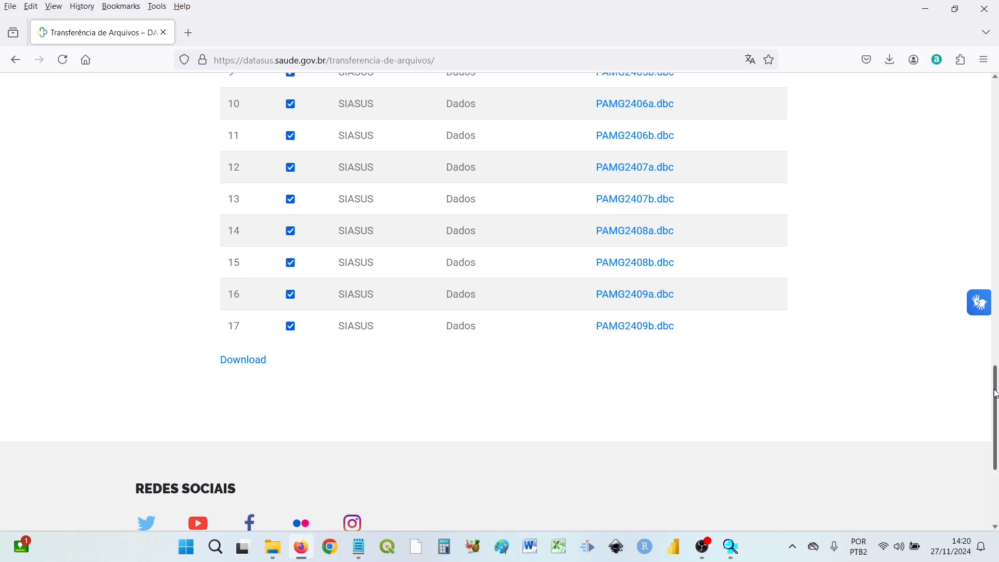
{"action": "left_click_drag", "start_coordinate": [994, 390], "coordinate": [995, 371]}
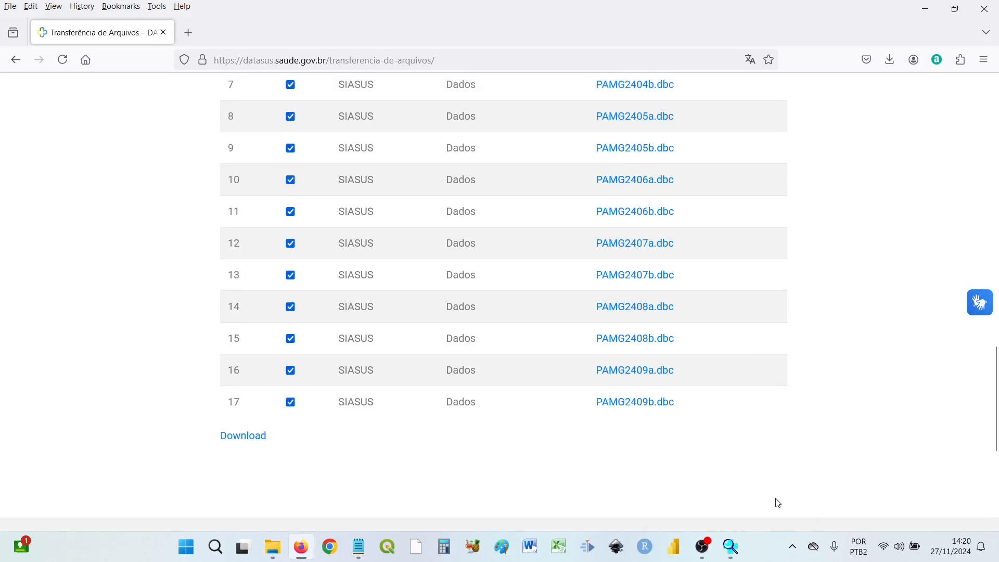
In File Explorer, go back to the Tabwin folder and view the contents of the TAB_SIA folder
{"action": "mouse_move", "coordinate": [731, 548]}
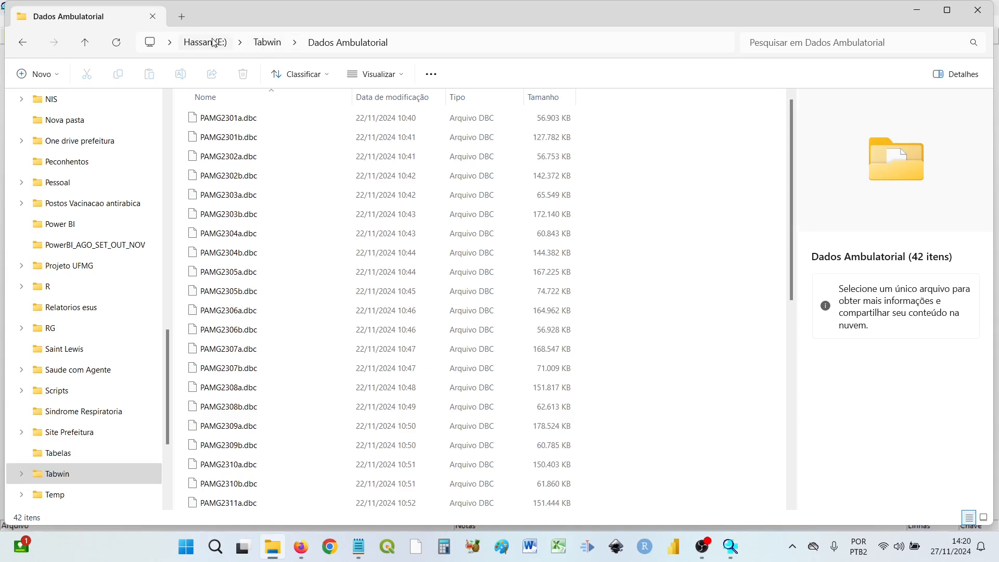
{"action": "left_click", "coordinate": [265, 44]}
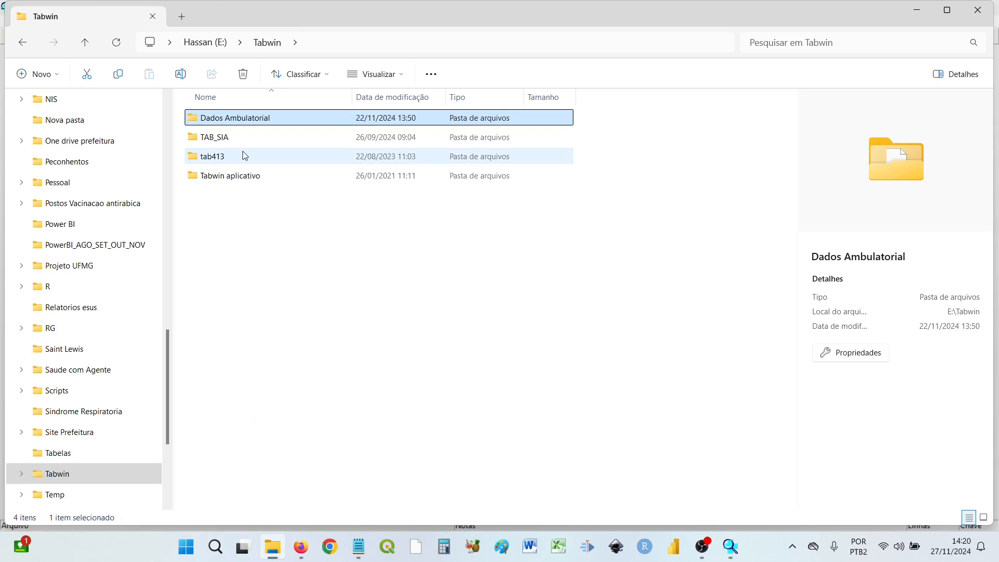
{"action": "double_click", "coordinate": [215, 137]}
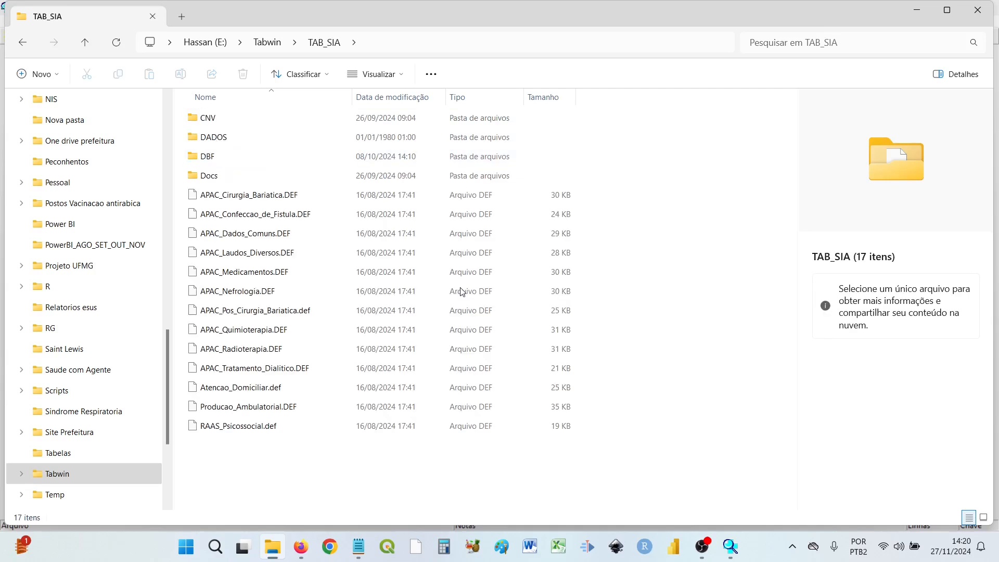
Switch to TabWin and start a tabulation with the definition file Producao_Ambulatorial.DEF from E:\Tabwin\TAB_SIA
{"action": "key", "text": "alt+Tab"}
{"action": "key", "text": "Escape"}
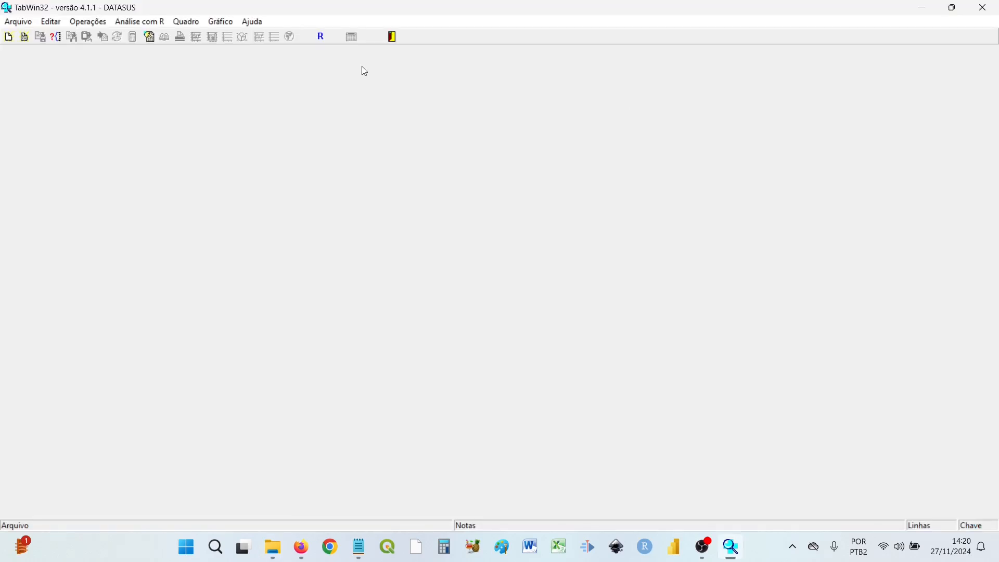
{"action": "left_click", "coordinate": [58, 37]}
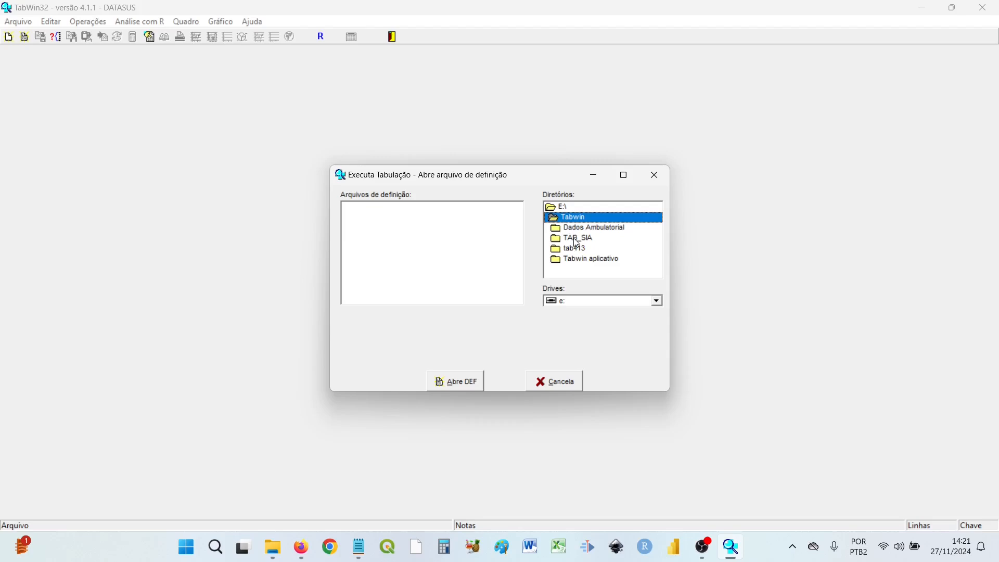
{"action": "double_click", "coordinate": [576, 239]}
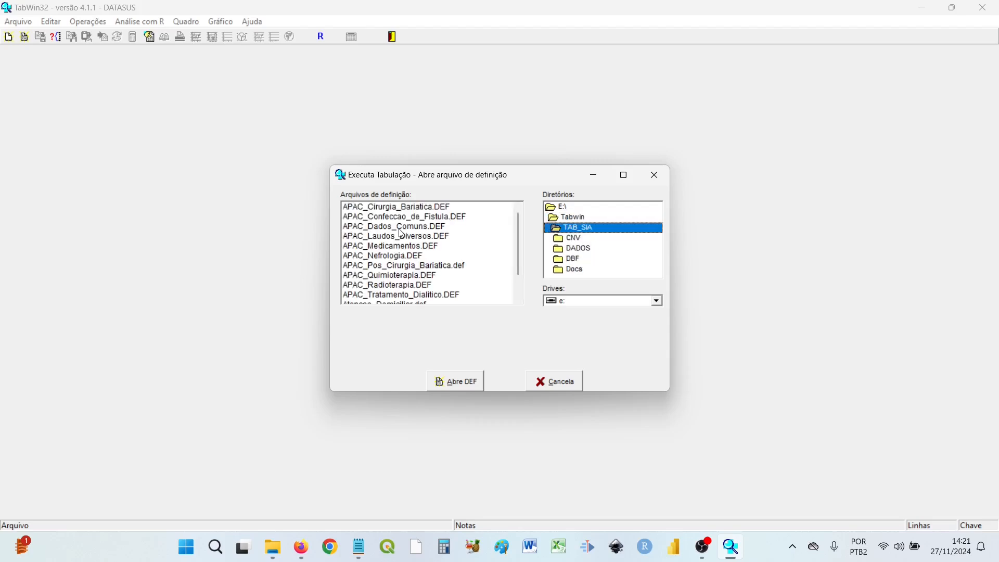
{"action": "scroll", "coordinate": [403, 234], "scroll_direction": "down", "scroll_amount": 1}
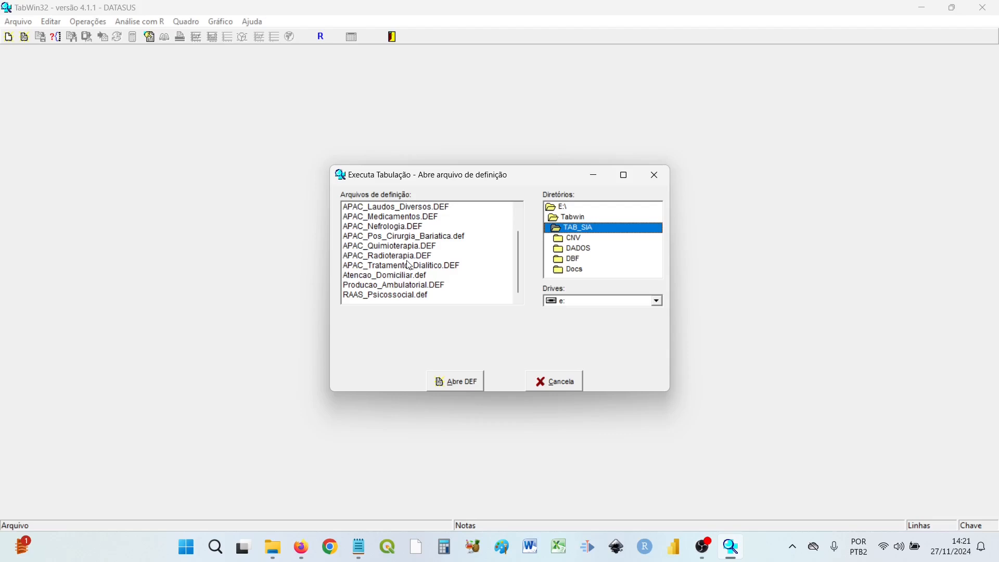
{"action": "double_click", "coordinate": [394, 287]}
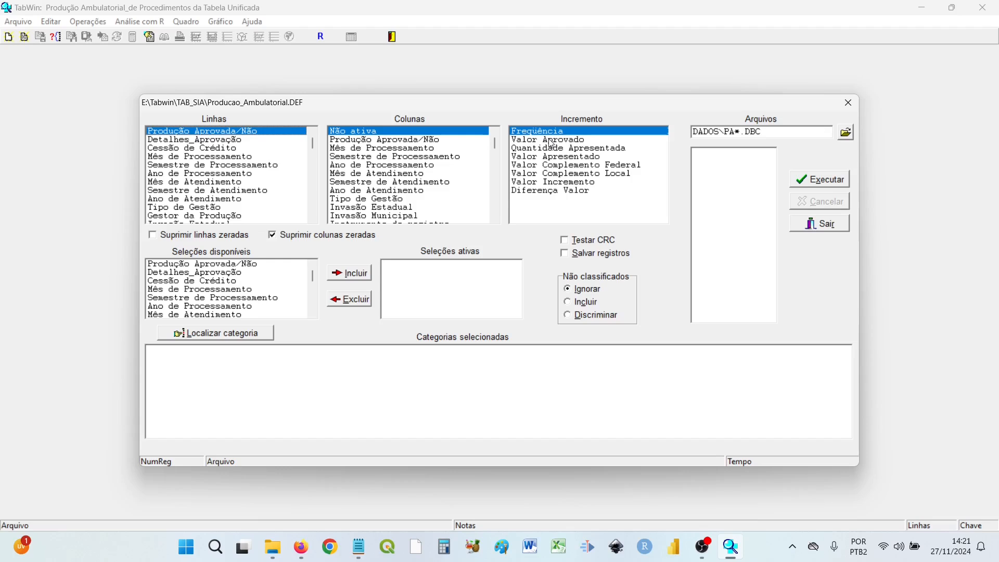
Try the Valor Apresentado and Quantidade Apresentada increments, and set the tabulation's increment to Valor Aprovado
{"action": "left_click", "coordinate": [554, 157]}
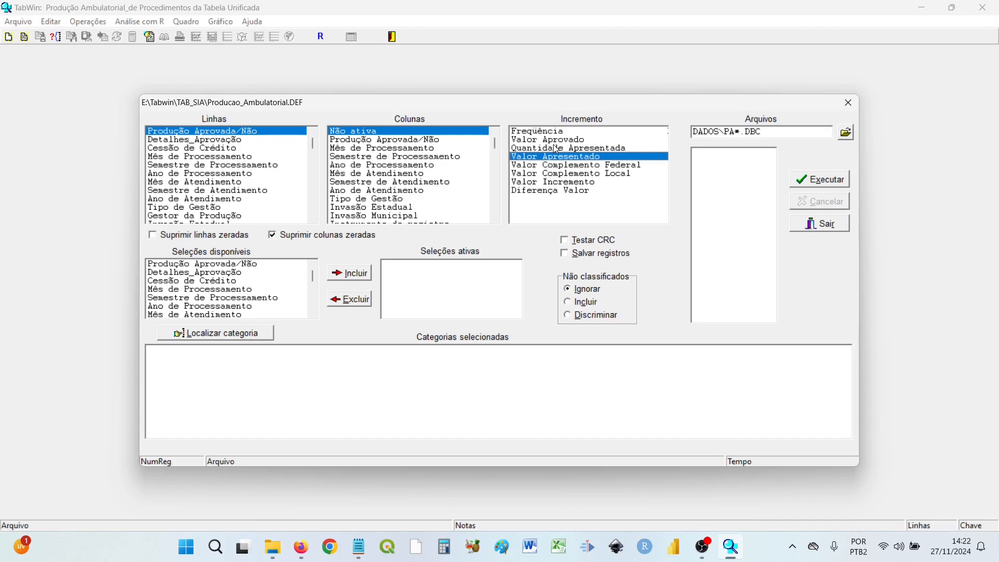
{"action": "key", "text": "Up"}
{"action": "key", "text": "Up"}
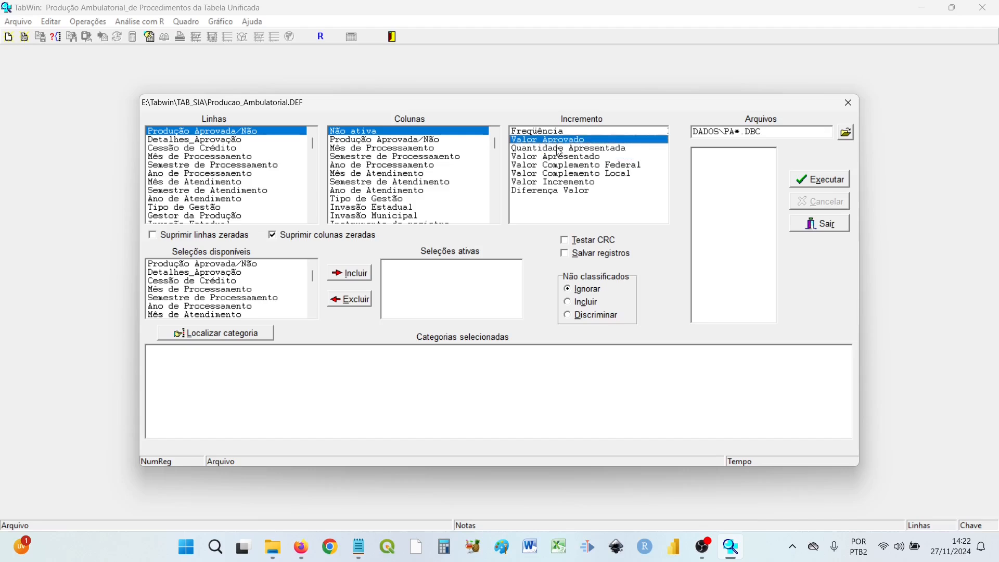
{"action": "left_click", "coordinate": [559, 148]}
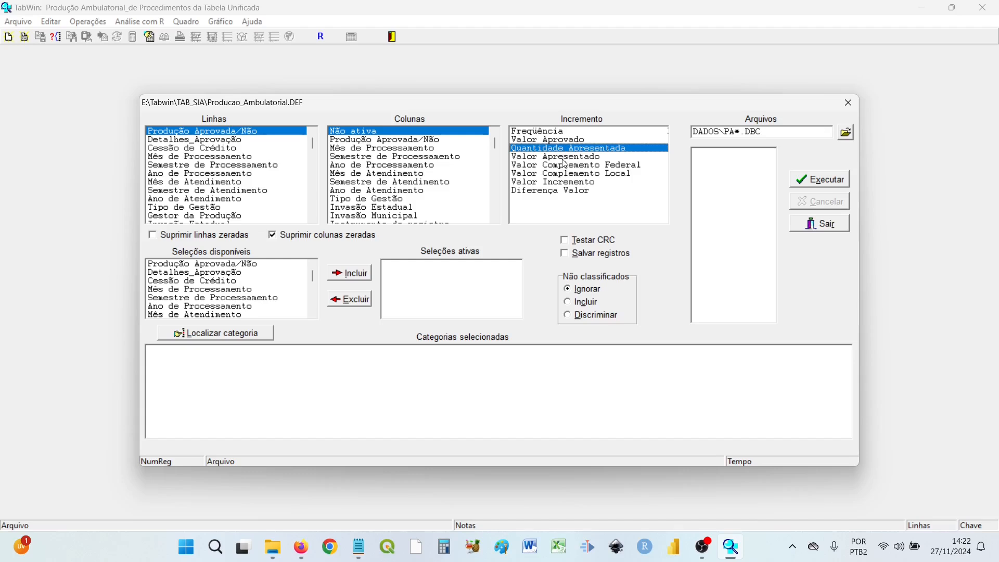
{"action": "left_click", "coordinate": [563, 157]}
{"action": "left_click", "coordinate": [559, 144]}
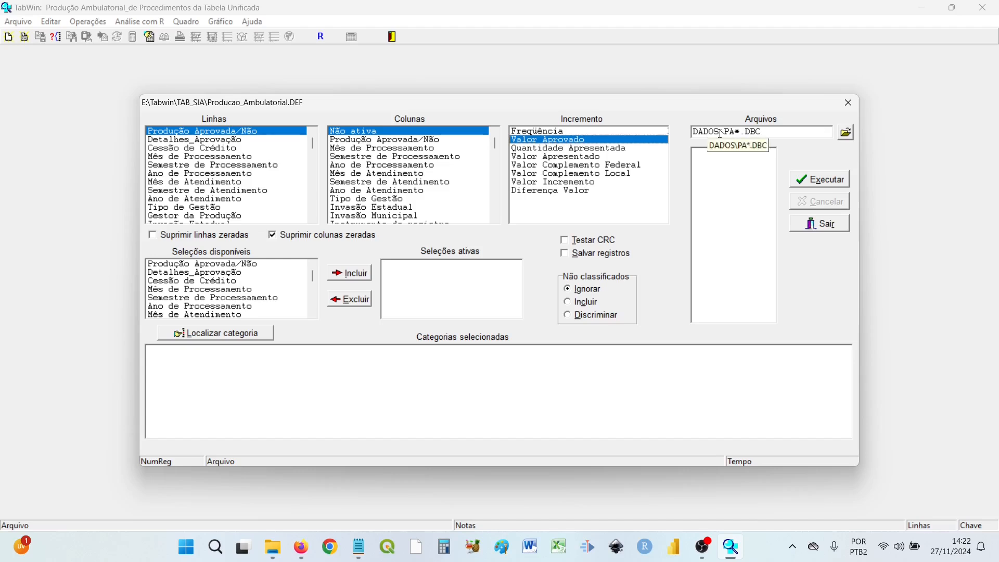
Set the data file path to E:\Tabwin\Dados Ambulatorial\*.DBC and select PAMG2301a.dbc and PAMG2301b.dbc
{"action": "left_click", "coordinate": [276, 557]}
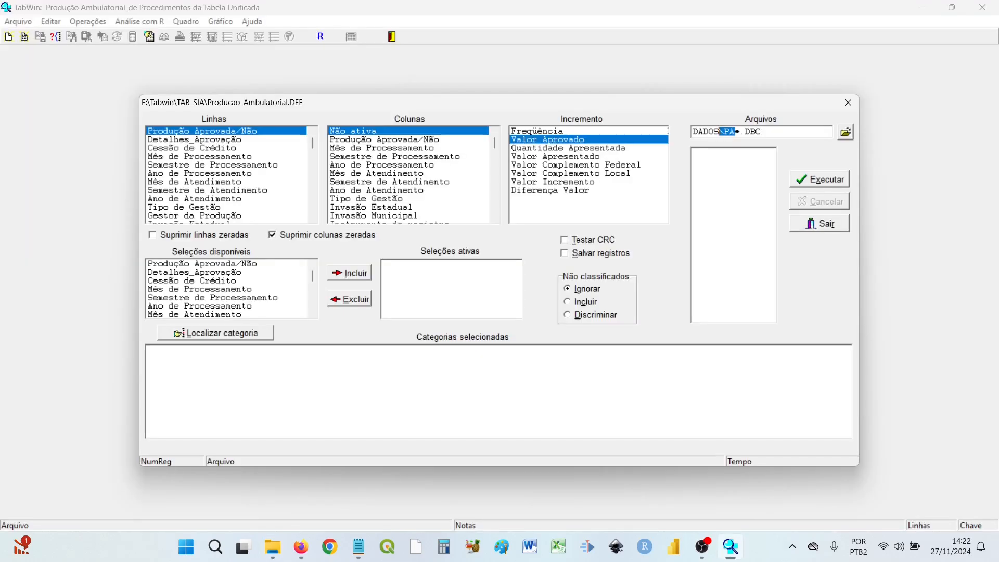
{"action": "key", "text": "BackSpace"}
{"action": "key", "text": "End"}
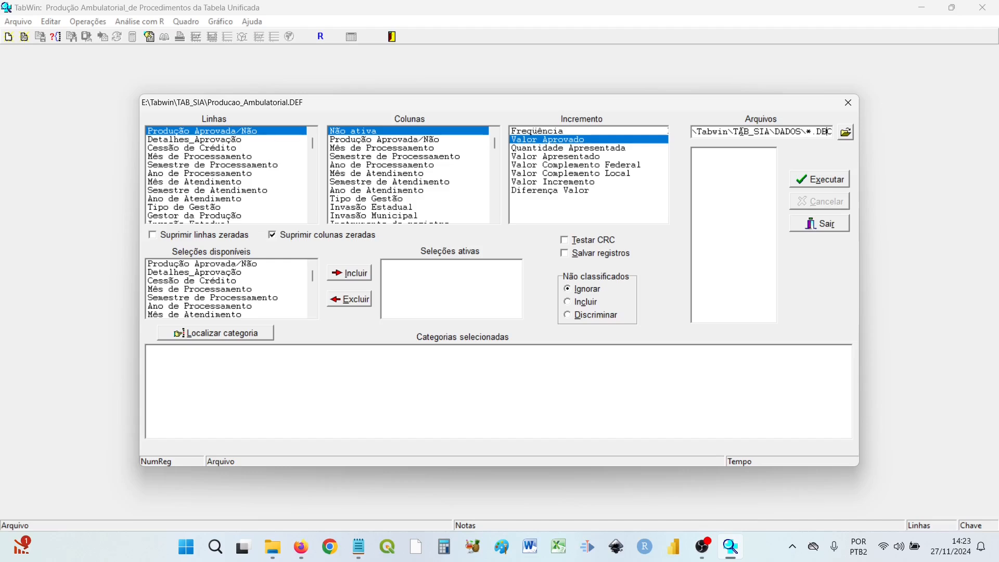
{"action": "left_click", "coordinate": [776, 137]}
{"action": "left_click", "coordinate": [229, 123]}
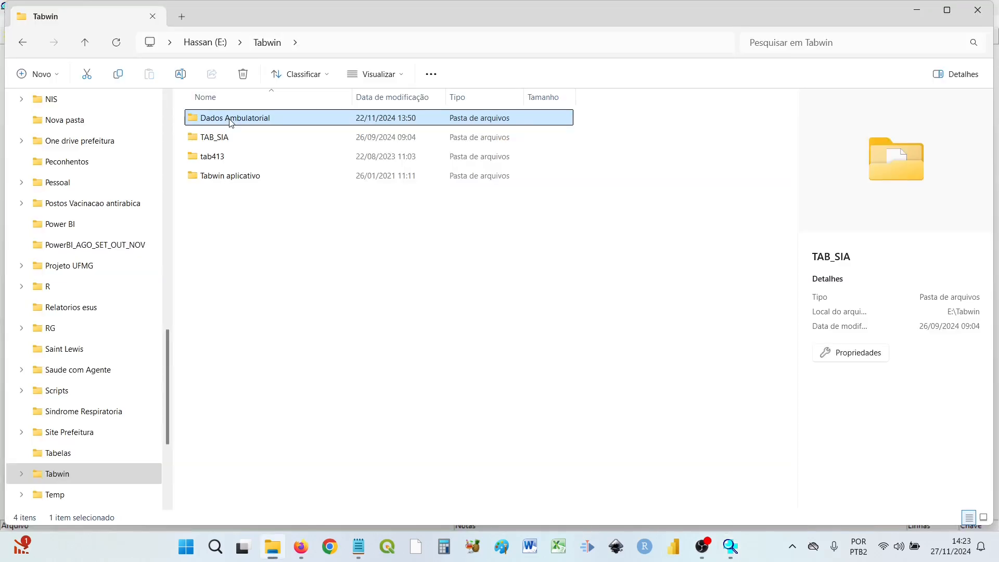
{"action": "double_click", "coordinate": [231, 124]}
{"action": "left_click", "coordinate": [411, 42]}
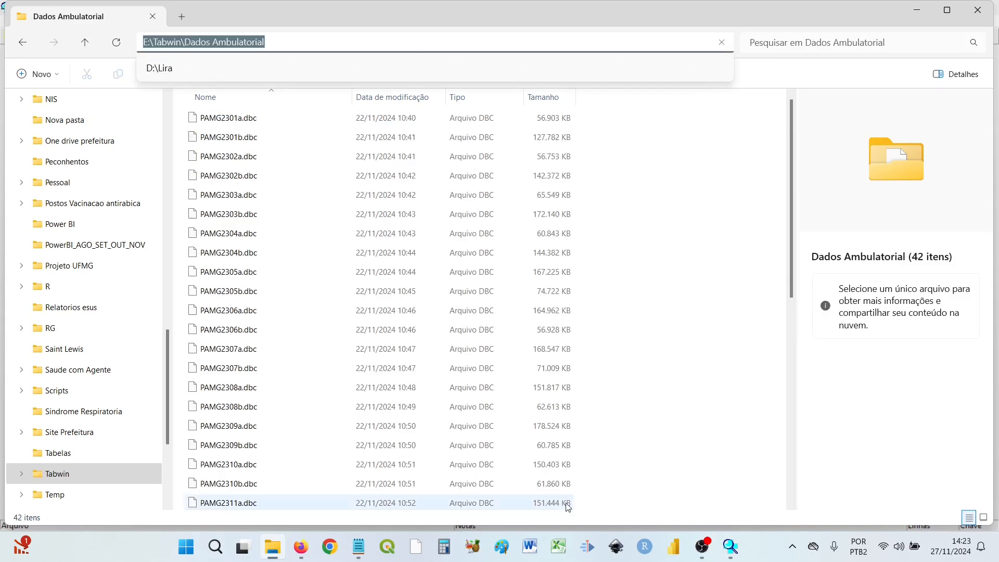
{"action": "left_click", "coordinate": [734, 553]}
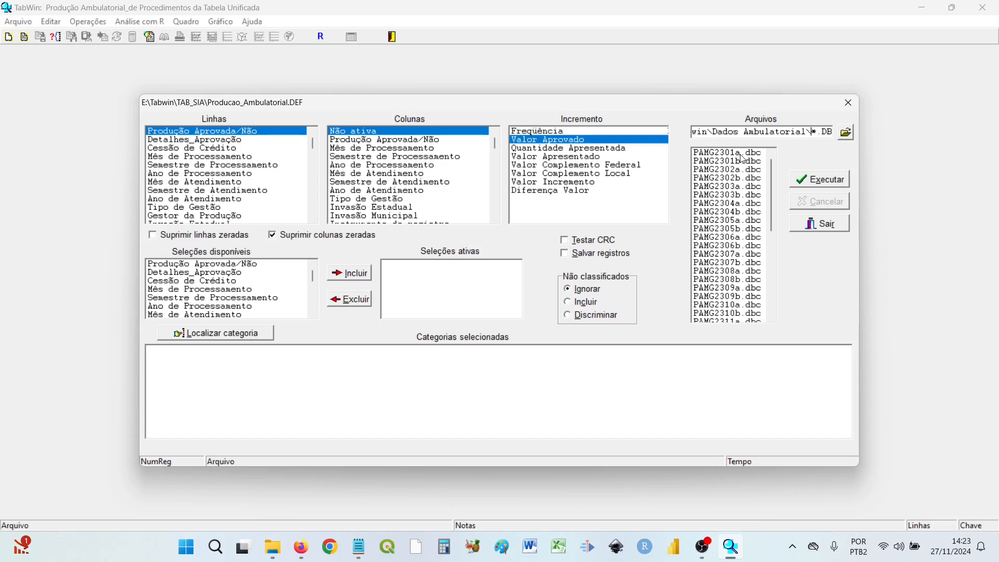
{"action": "left_click_drag", "start_coordinate": [743, 155], "coordinate": [743, 162]}
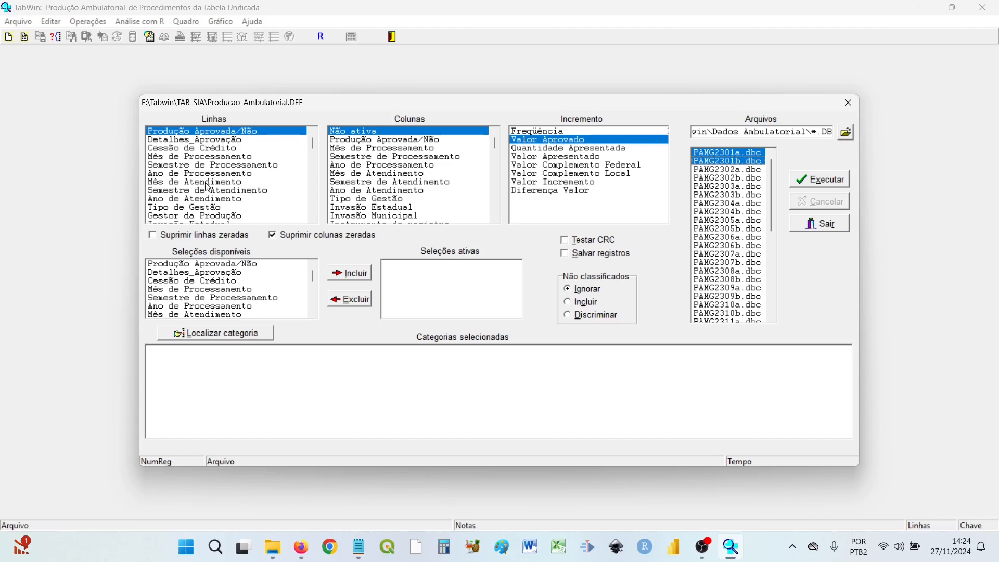
Set the tabulation rows to Procedimentos realizados
{"action": "scroll", "coordinate": [211, 182], "scroll_direction": "down", "scroll_amount": 1}
{"action": "scroll", "coordinate": [211, 182], "scroll_direction": "down", "scroll_amount": 1}
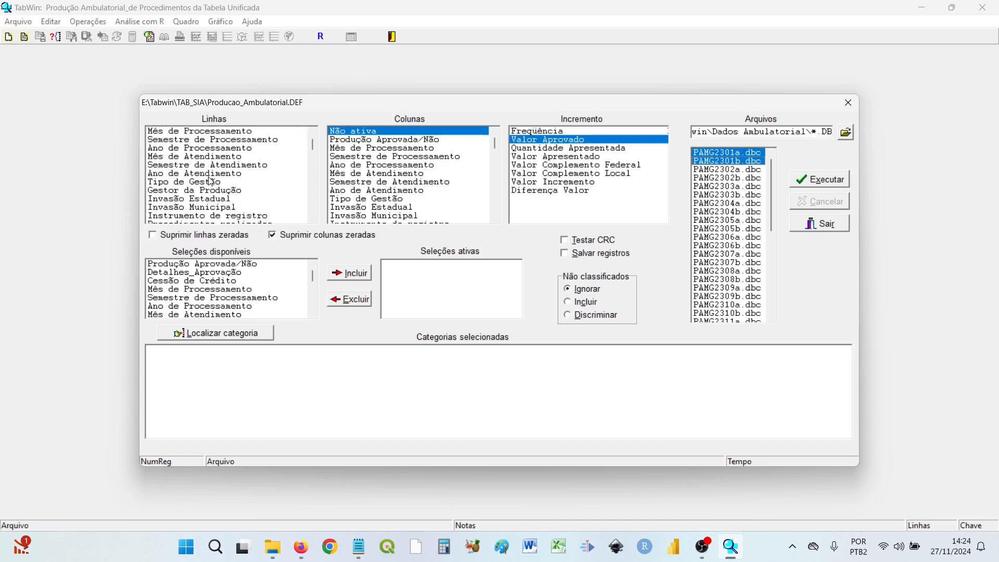
{"action": "scroll", "coordinate": [211, 182], "scroll_direction": "down", "scroll_amount": 1}
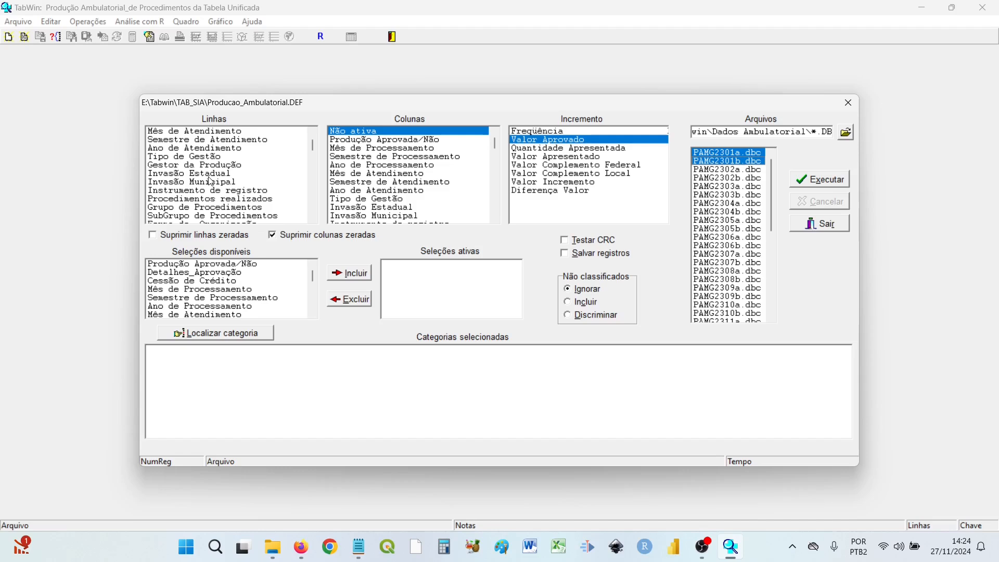
{"action": "left_click", "coordinate": [229, 200]}
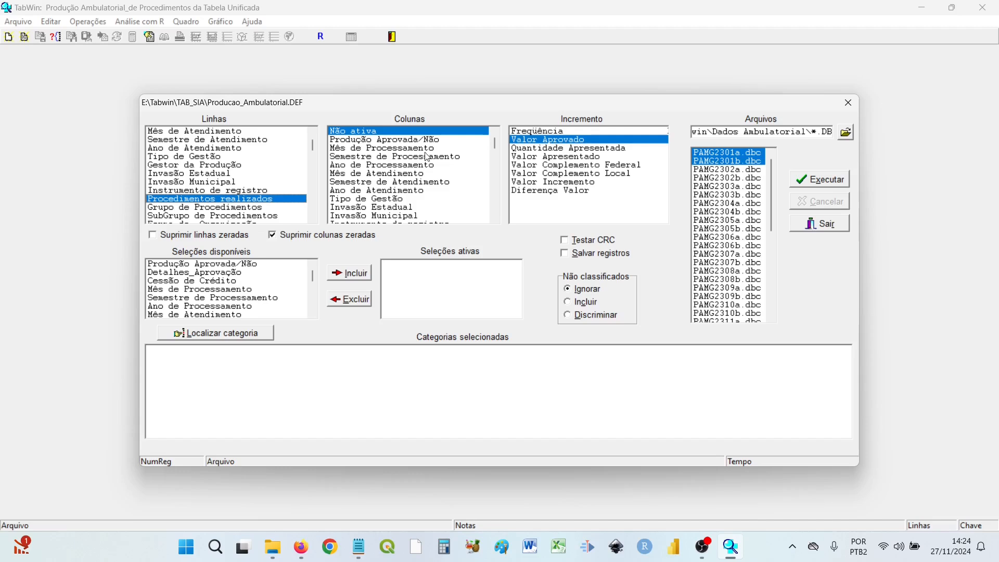
Set the tabulation columns to Mês de Processamento and extend the data file selection through PAMG2302b.dbc
{"action": "scroll", "coordinate": [427, 195], "scroll_direction": "down", "scroll_amount": 1}
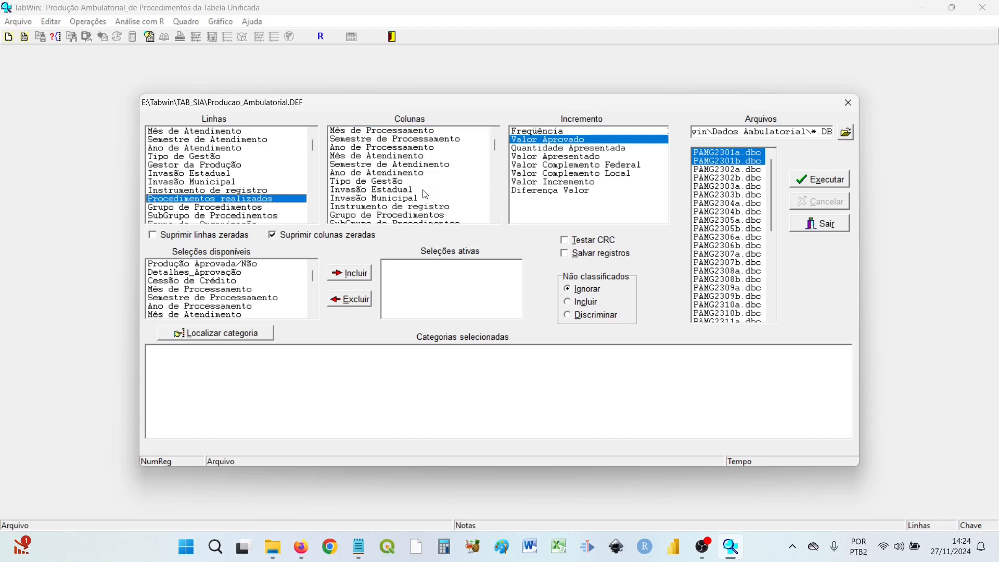
{"action": "scroll", "coordinate": [426, 195], "scroll_direction": "down", "scroll_amount": 1}
{"action": "scroll", "coordinate": [424, 195], "scroll_direction": "up", "scroll_amount": 2}
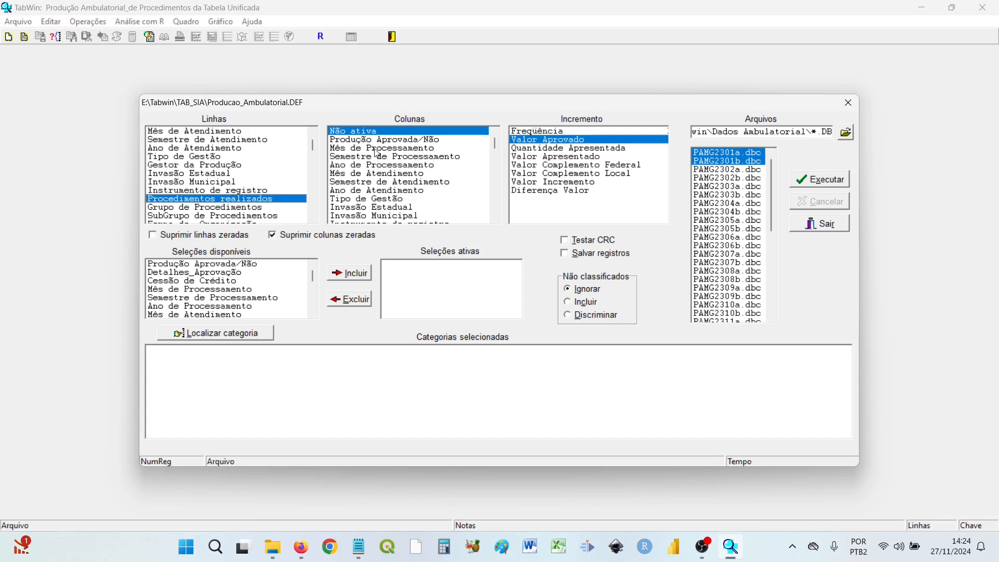
{"action": "left_click", "coordinate": [378, 149]}
{"action": "left_click", "coordinate": [721, 178], "text": "shift"}
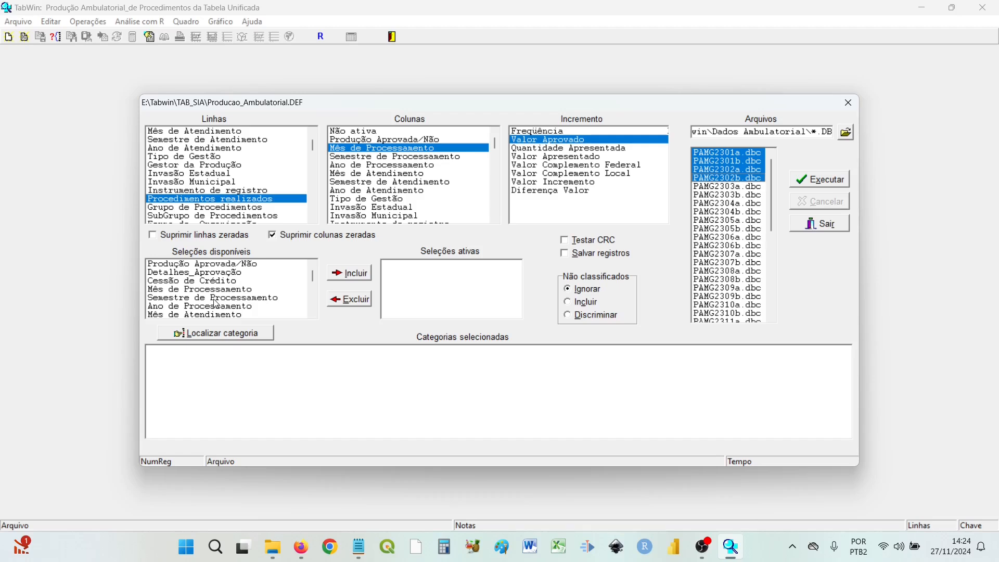
Add Estabelecimentos CNES-MG to the active selections and look through its list of establishment categories
{"action": "scroll", "coordinate": [216, 303], "scroll_direction": "down", "scroll_amount": 3}
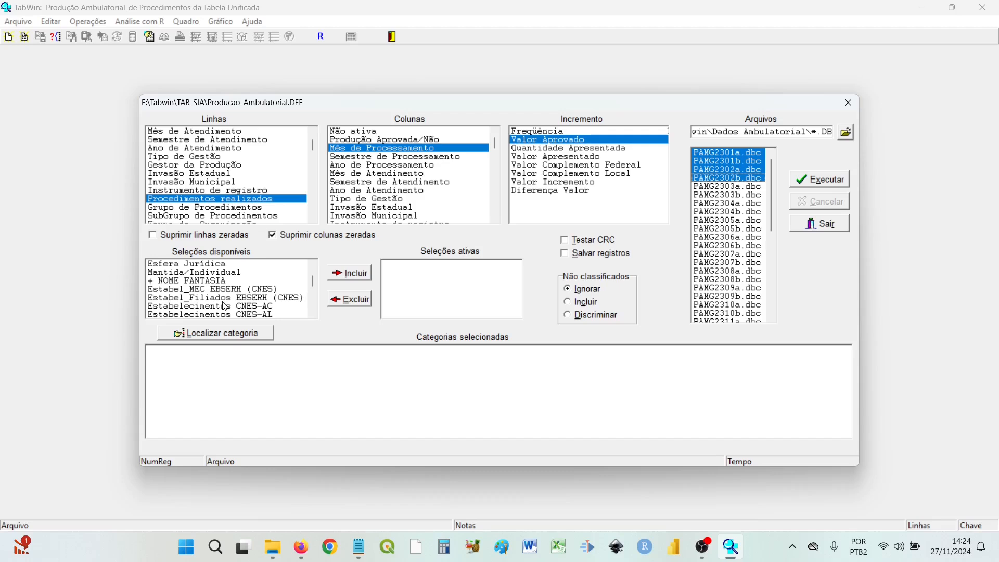
{"action": "scroll", "coordinate": [225, 304], "scroll_direction": "down", "scroll_amount": 3}
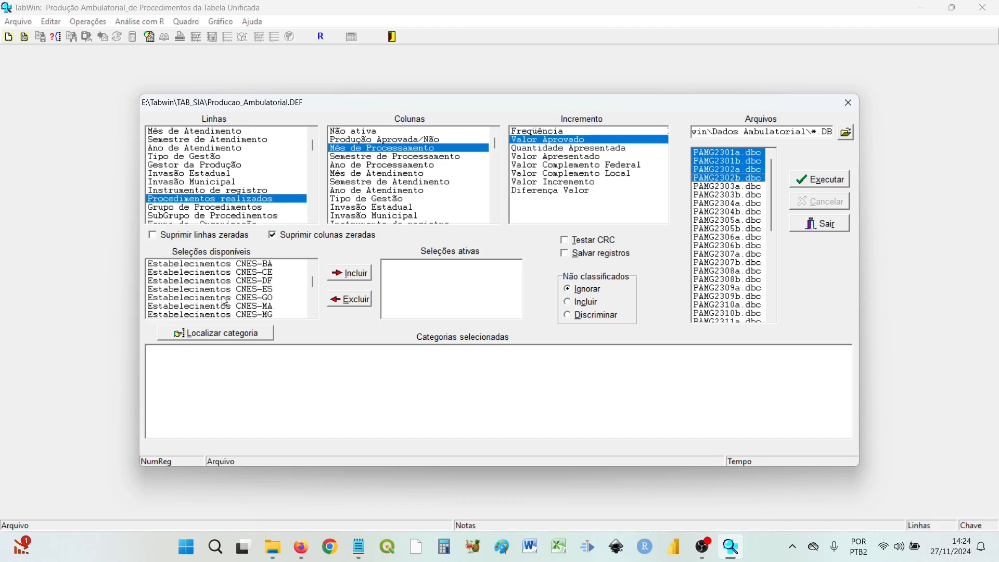
{"action": "scroll", "coordinate": [225, 302], "scroll_direction": "down", "scroll_amount": 3}
{"action": "left_click", "coordinate": [234, 290]}
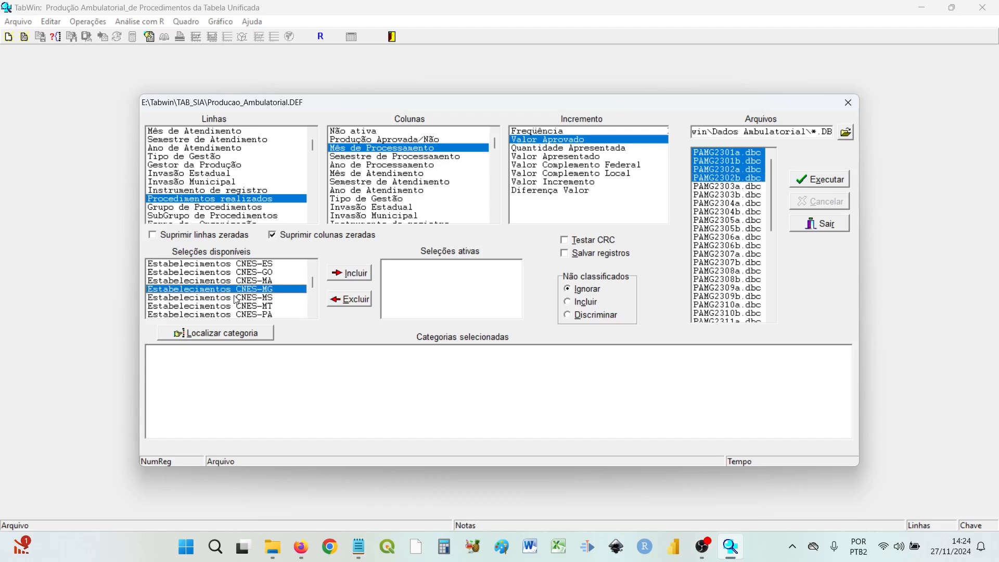
{"action": "left_click", "coordinate": [349, 280]}
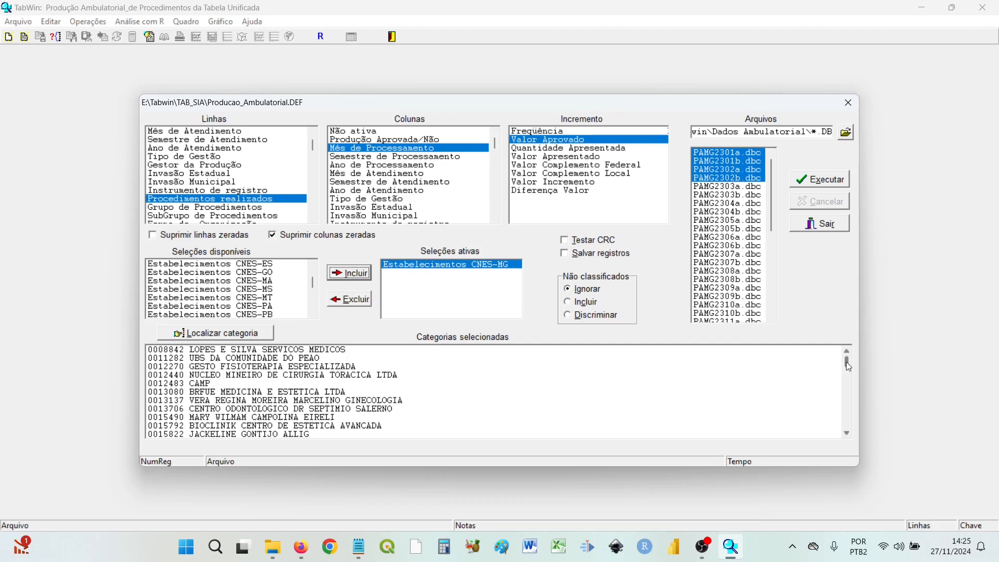
{"action": "left_click_drag", "start_coordinate": [848, 367], "coordinate": [848, 391]}
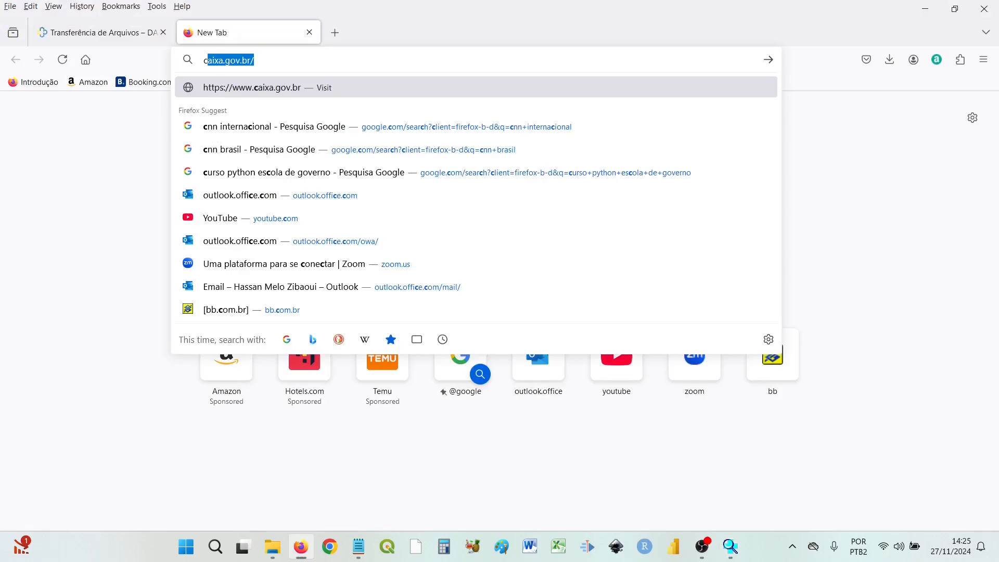
Switch to Firefox and, in a new tab, search for cnes datasus to open the CNES site
{"action": "type", "text": "nes datasus"}
{"action": "key", "text": "Return"}
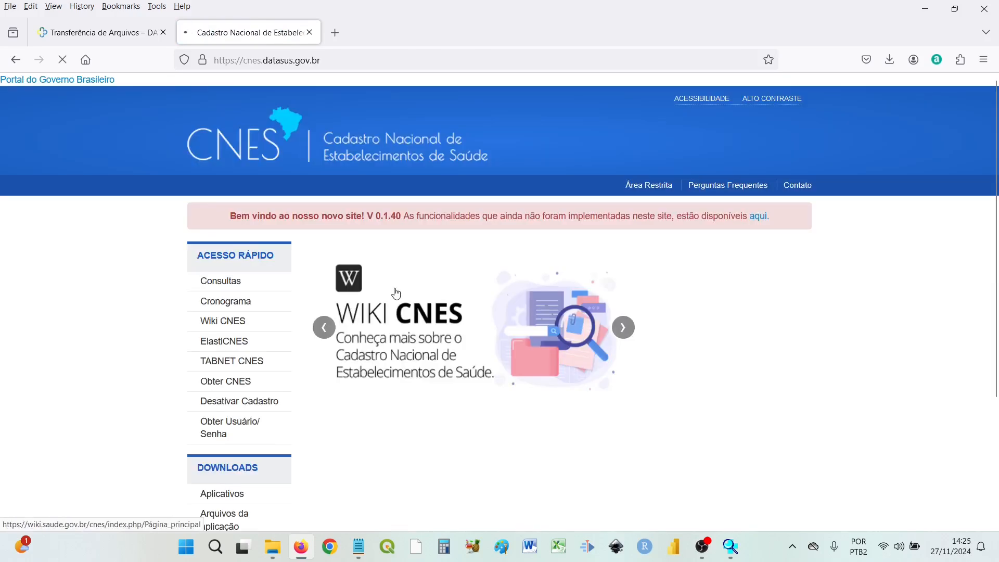
Search the CNES establishment lookup for UPA JK and highlight the matching unit's CNES code
{"action": "scroll", "coordinate": [626, 243], "scroll_direction": "down", "scroll_amount": 3}
{"action": "left_click", "coordinate": [371, 385]}
{"action": "left_click", "coordinate": [371, 386]}
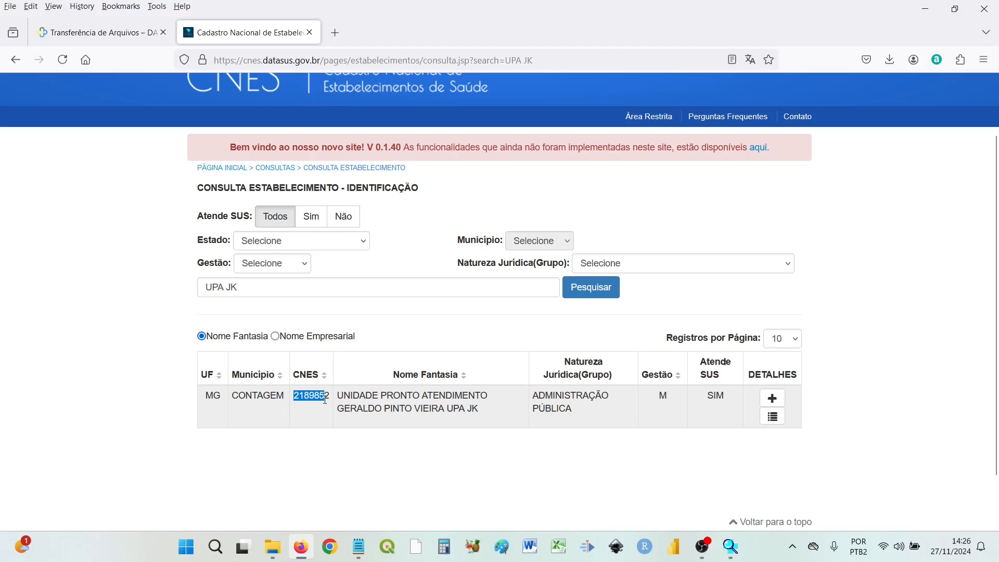
Switch to TabWin and locate category 2189852 in the Estabelecimentos CNES-MG list to select it
{"action": "key", "text": "alt+Tab"}
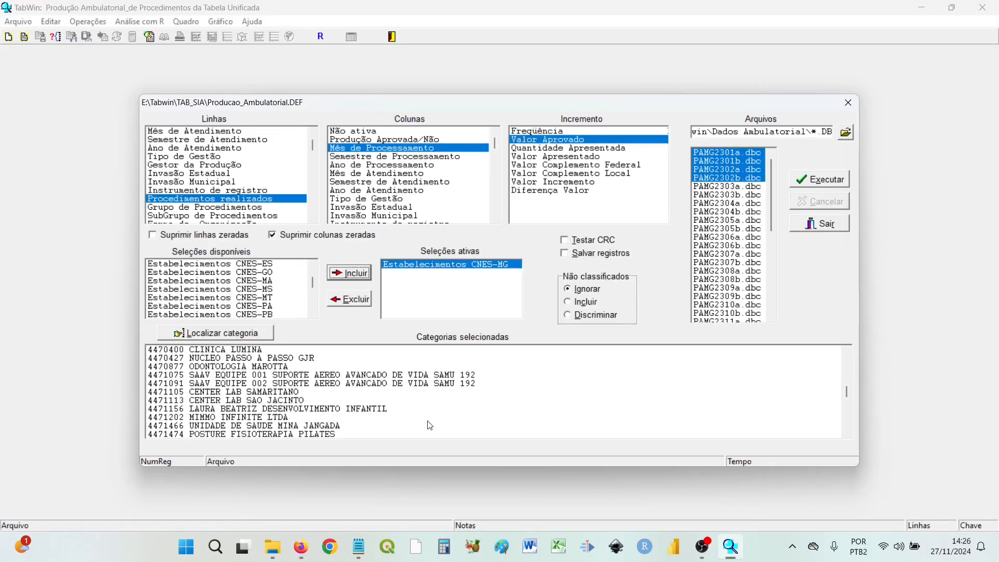
{"action": "left_click", "coordinate": [215, 335]}
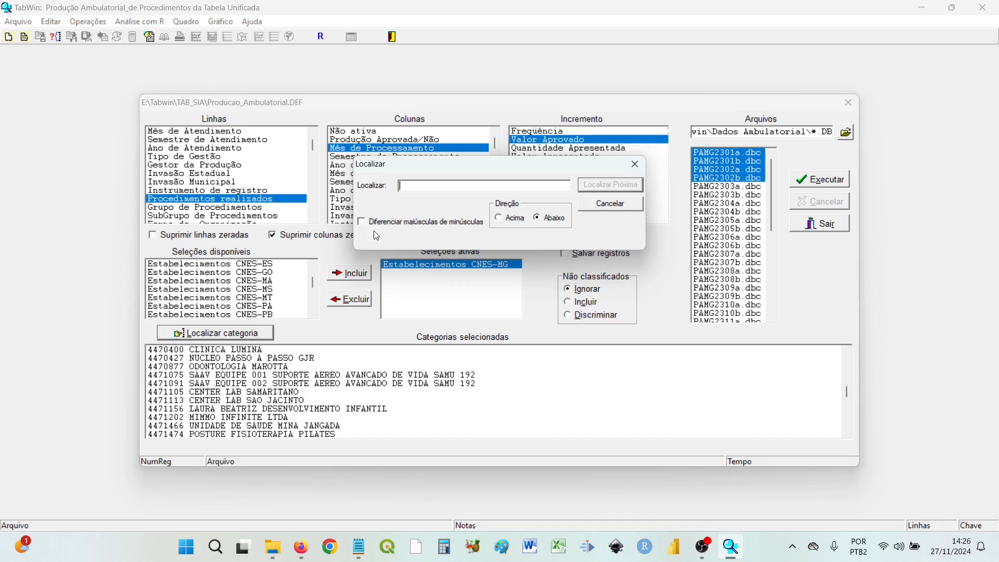
{"action": "type", "text": "2189852"}
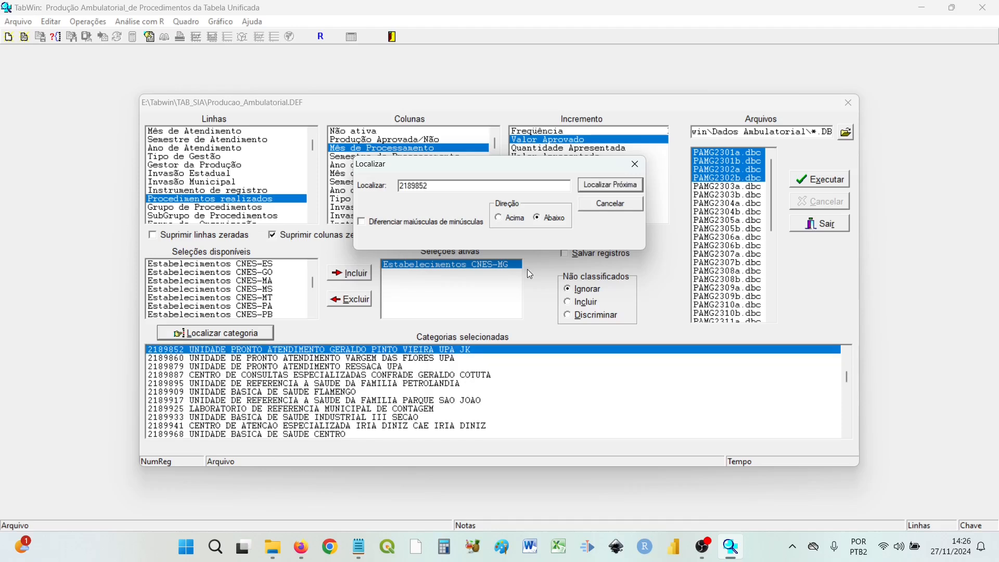
Switch to Firefox and search the CNES establishments for UPA INDUSTRIAL, followed by CENTRO MATERNO
{"action": "key", "text": "alt+Tab"}
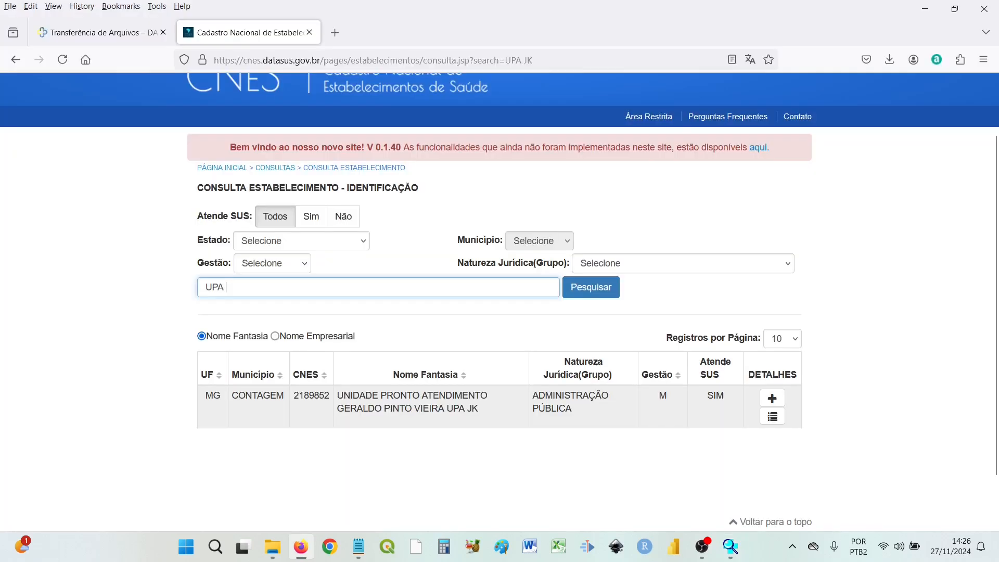
{"action": "type", "text": "INDUSTRIAL"}
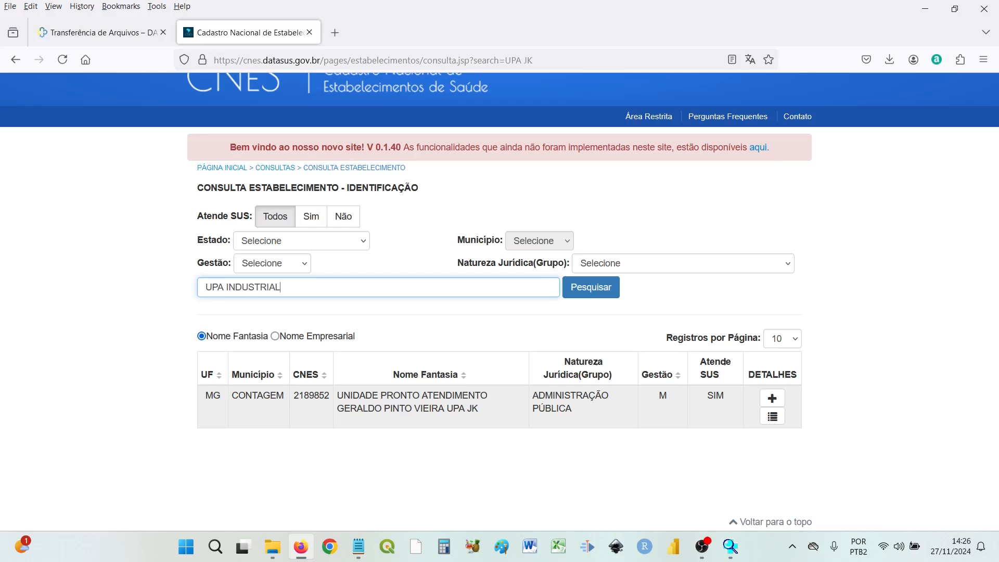
{"action": "left_click", "coordinate": [579, 293]}
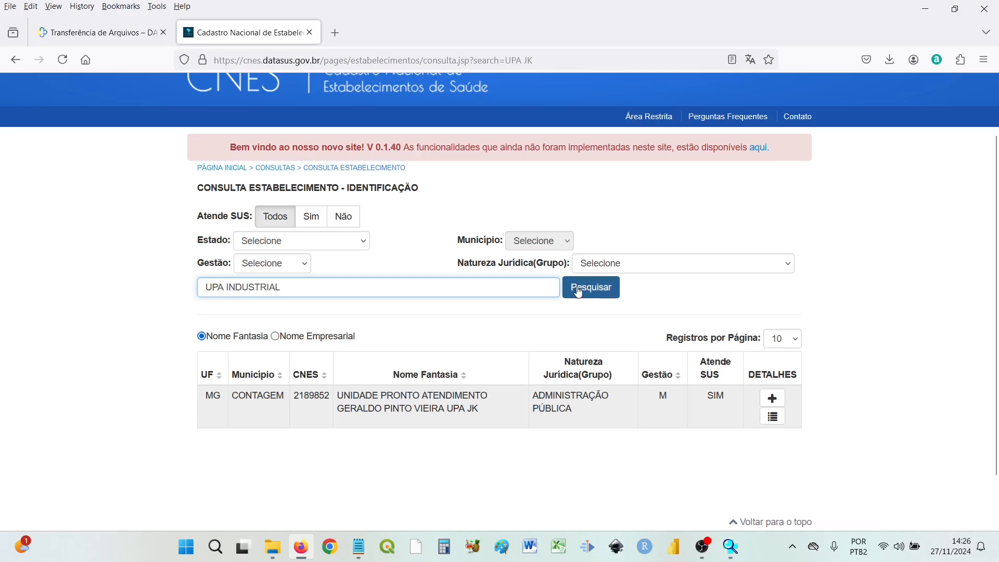
{"action": "left_click", "coordinate": [578, 293]}
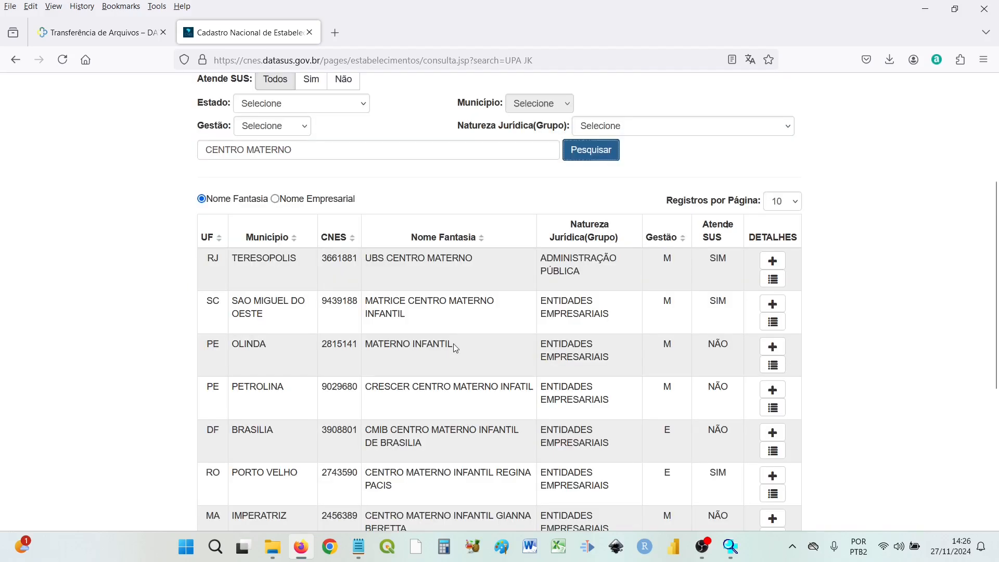
Look through the first two pages of CENTRO MATERNO results for the wanted establishment, trying a find-in-page search
{"action": "key", "text": "ctrl+f"}
{"action": "type", "text": "cibt"}
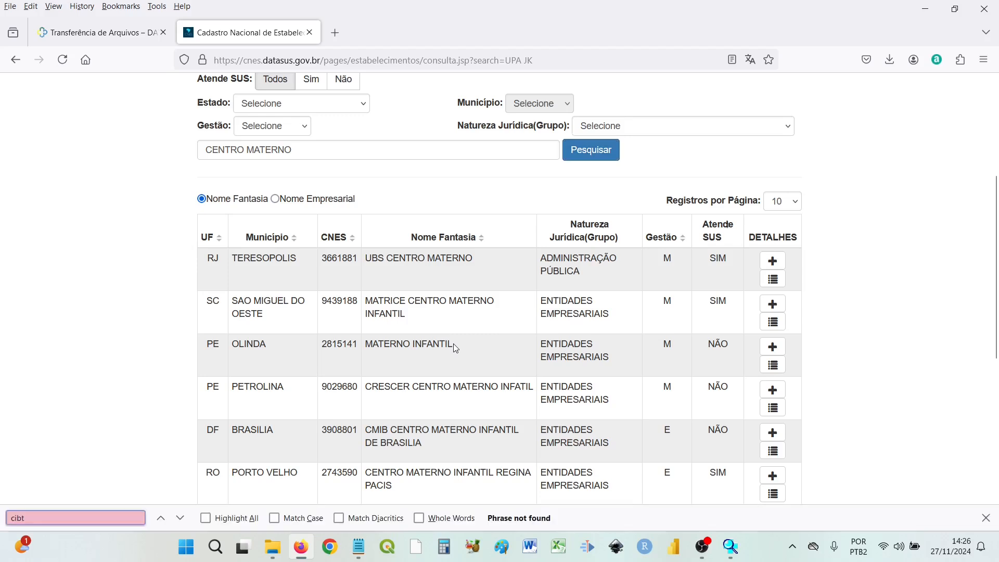
{"action": "key", "text": "BackSpace"}
{"action": "key", "text": "BackSpace"}
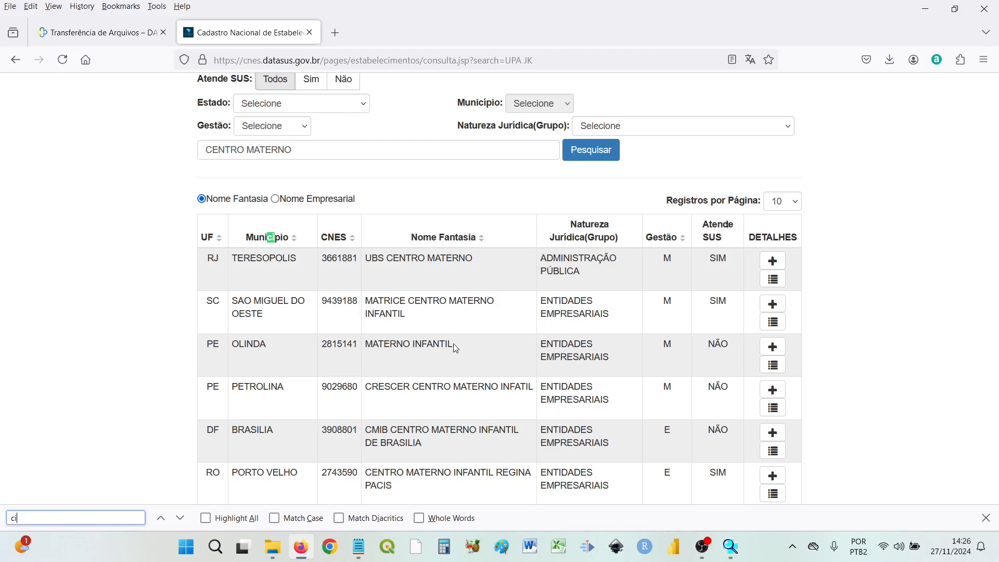
{"action": "key", "text": "BackSpace"}
{"action": "key", "text": "BackSpace"}
{"action": "scroll", "coordinate": [307, 288], "scroll_direction": "down", "scroll_amount": 5}
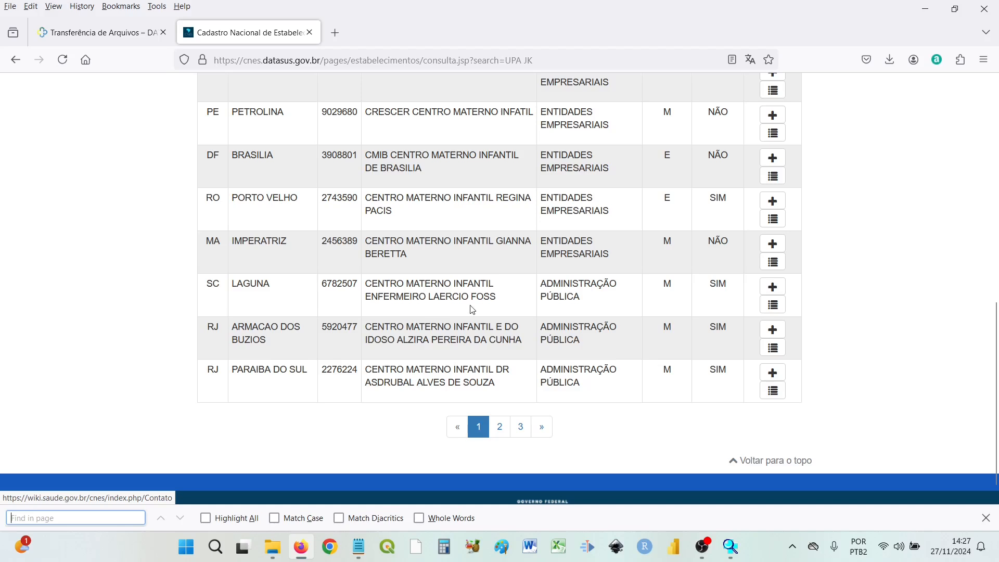
{"action": "left_click", "coordinate": [500, 426]}
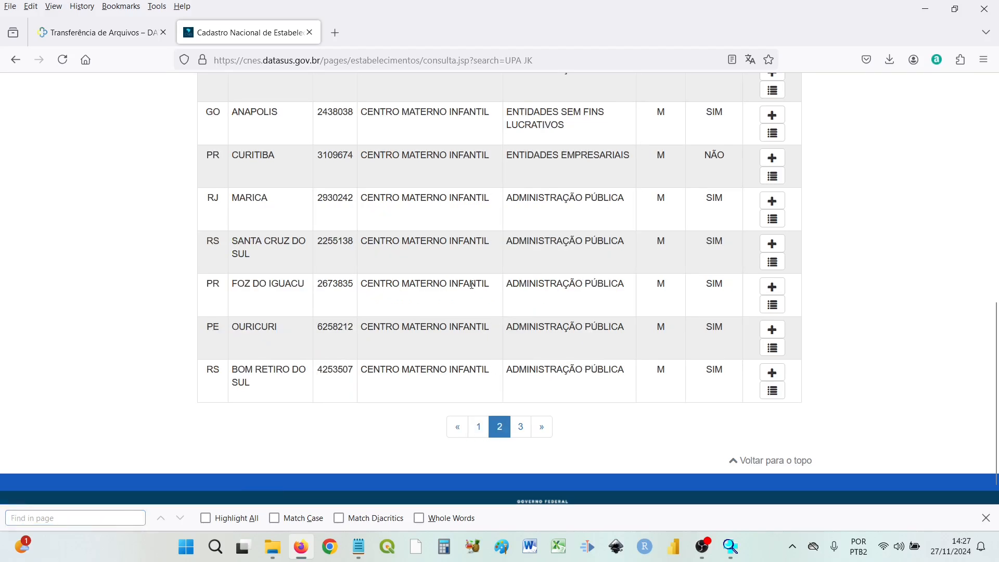
{"action": "scroll", "coordinate": [472, 285], "scroll_direction": "up", "scroll_amount": 3}
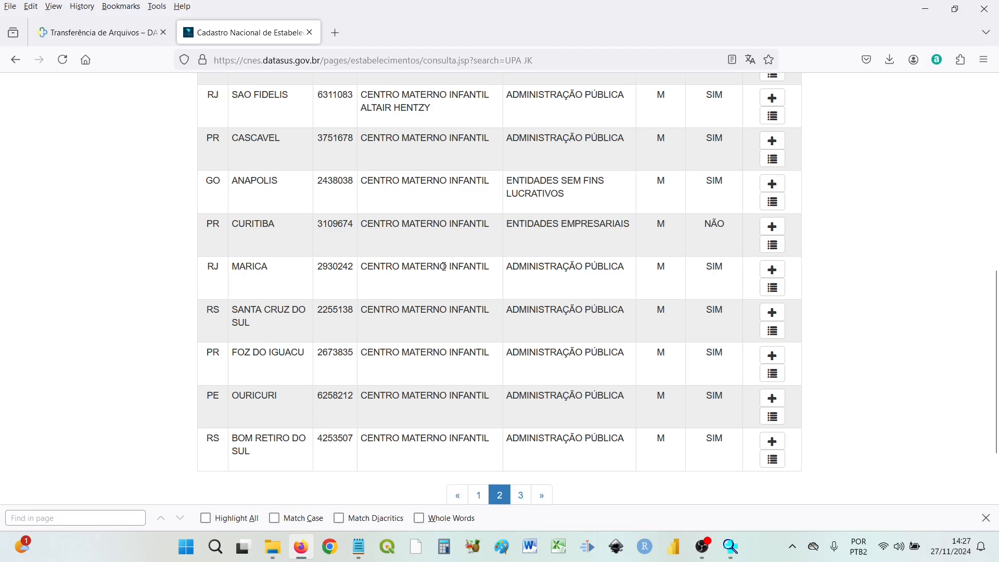
Switch to TabWin, locate category 2189933 to add it to the selected establishments, and execute the tabulation
{"action": "key", "text": "alt+Tab"}
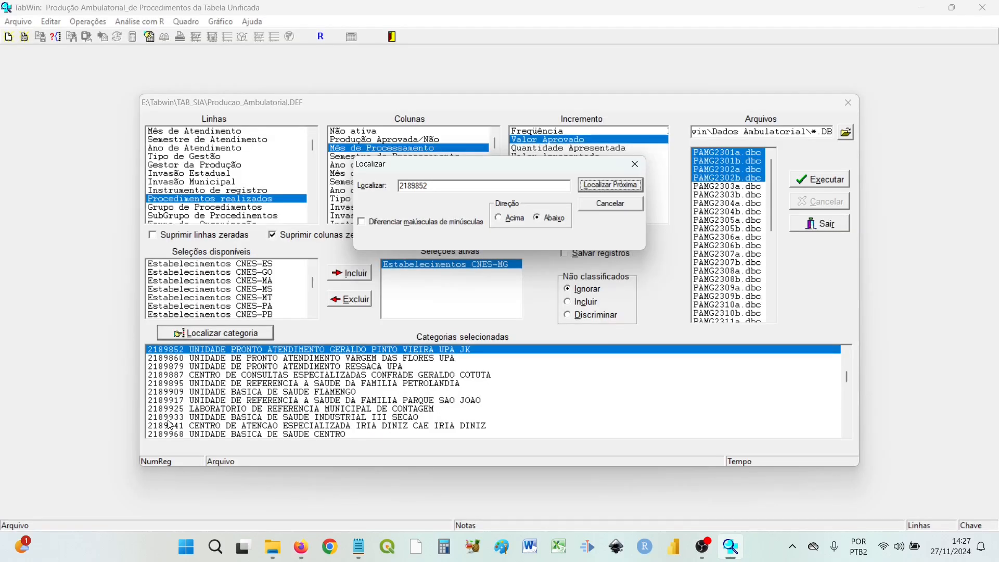
{"action": "key", "text": "Tab"}
{"action": "key", "text": "Tab"}
{"action": "type", "text": "2189933"}
{"action": "left_click", "coordinate": [589, 187]}
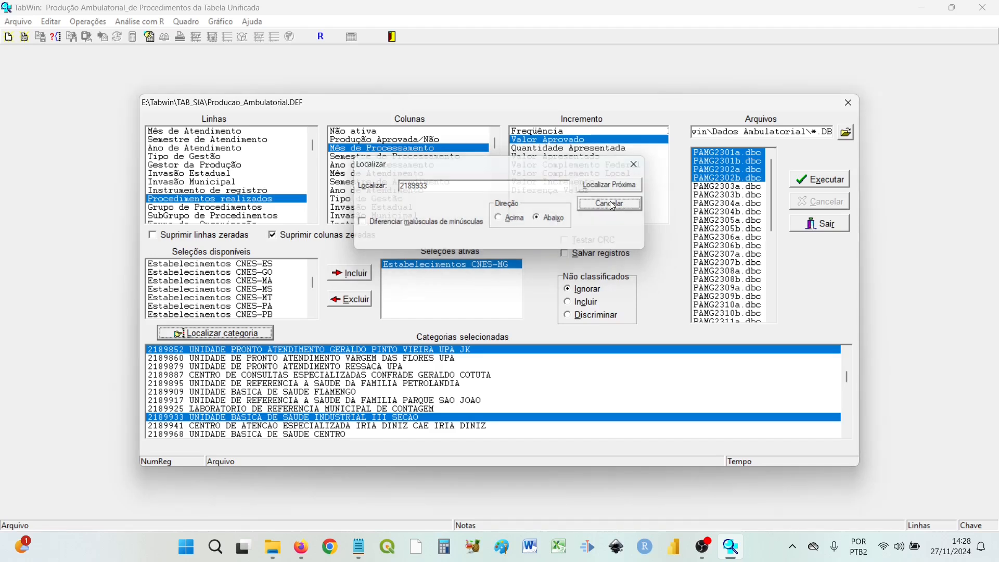
{"action": "left_click", "coordinate": [612, 204]}
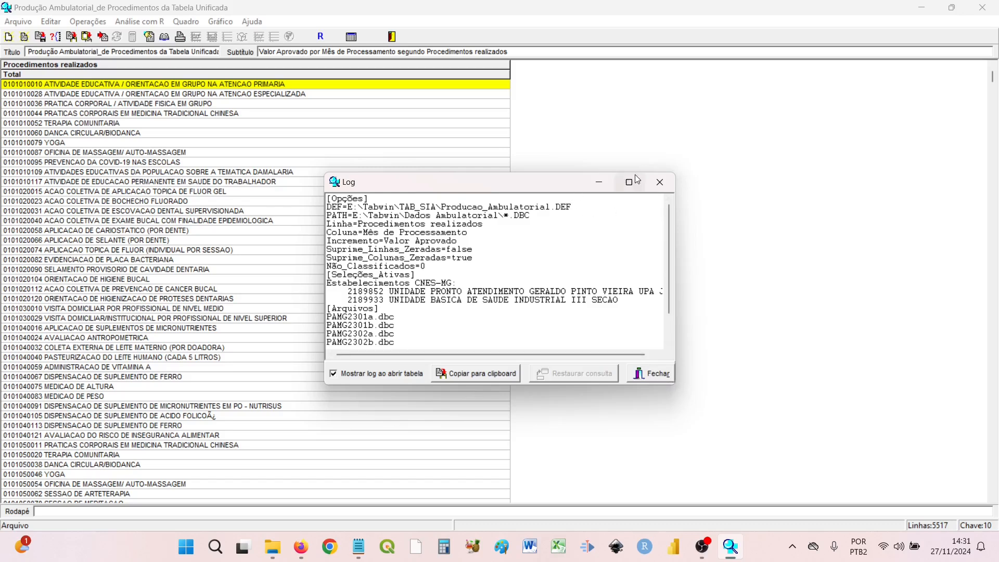
Enlarge the Log window, review its definition file, row, column, increment, data files and establishments, and close it
{"action": "left_click_drag", "start_coordinate": [324, 172], "coordinate": [252, 94]}
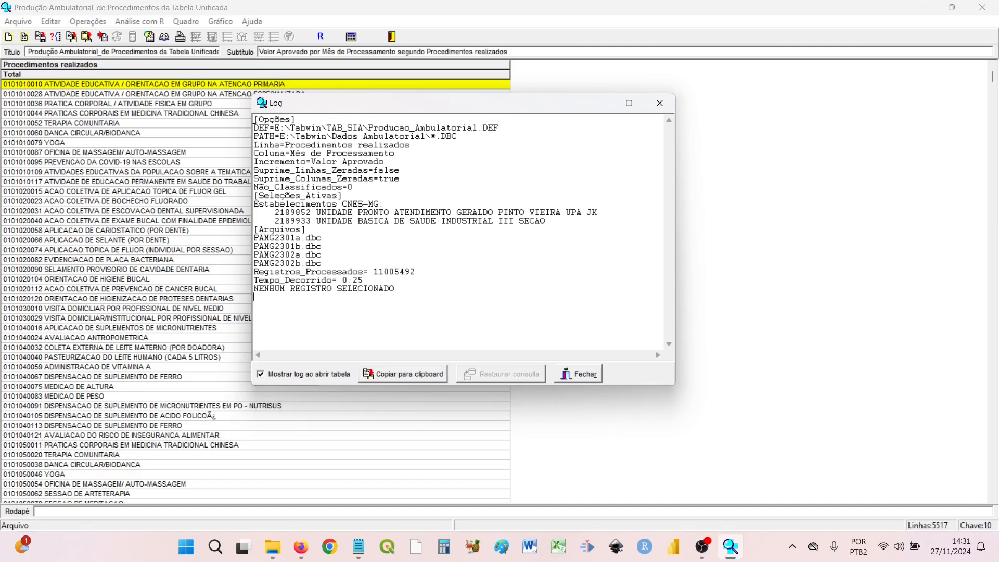
{"action": "left_click_drag", "start_coordinate": [254, 128], "coordinate": [499, 128]}
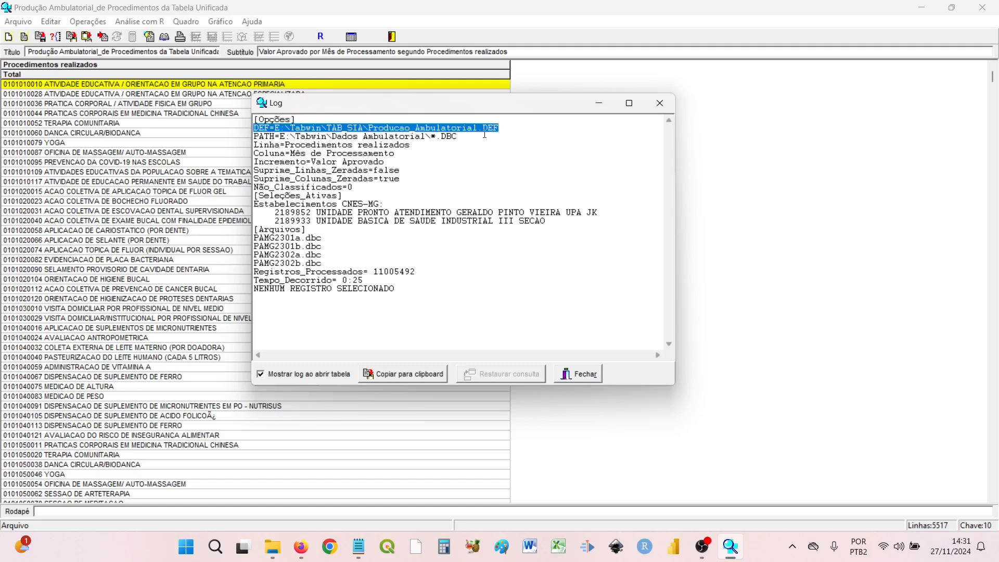
{"action": "left_click_drag", "start_coordinate": [255, 146], "coordinate": [410, 146]}
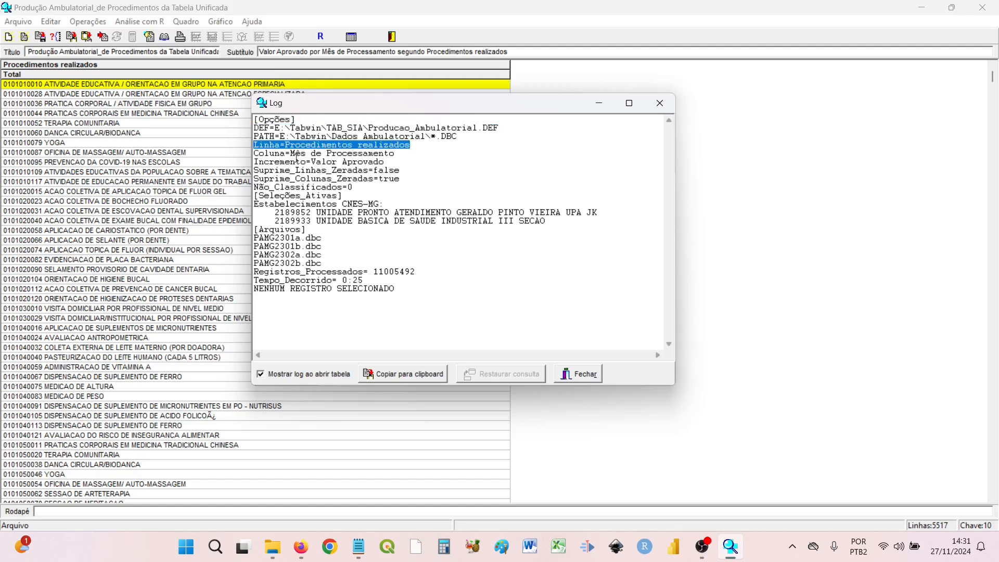
{"action": "left_click_drag", "start_coordinate": [256, 154], "coordinate": [396, 154]}
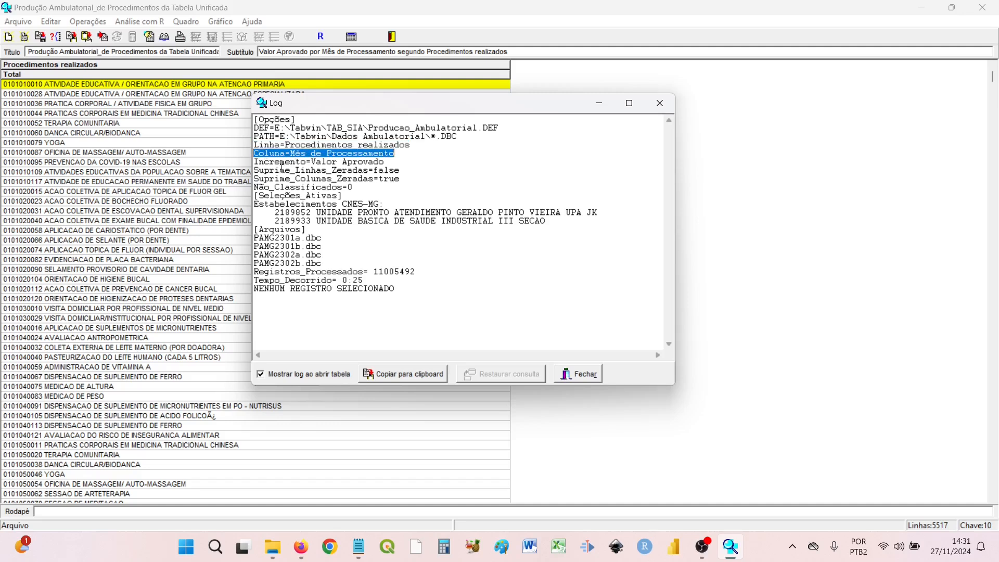
{"action": "left_click_drag", "start_coordinate": [254, 162], "coordinate": [376, 163]}
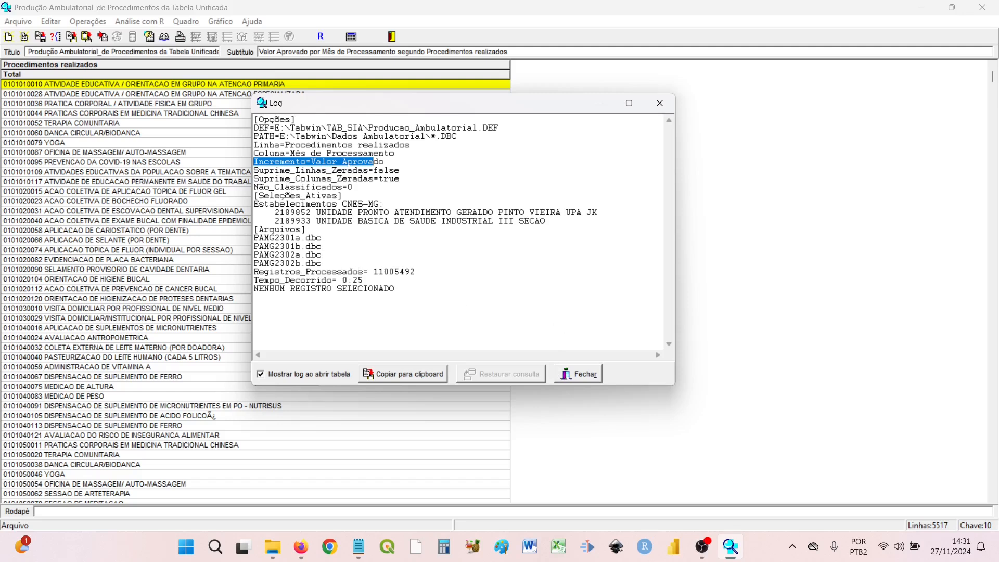
{"action": "left_click_drag", "start_coordinate": [254, 238], "coordinate": [328, 265]}
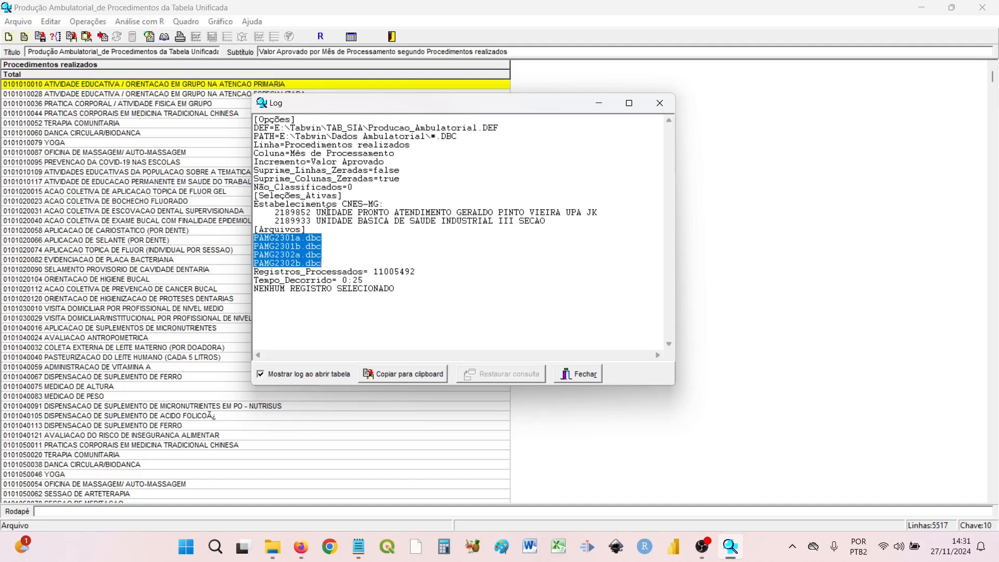
{"action": "left_click_drag", "start_coordinate": [277, 213], "coordinate": [557, 218]}
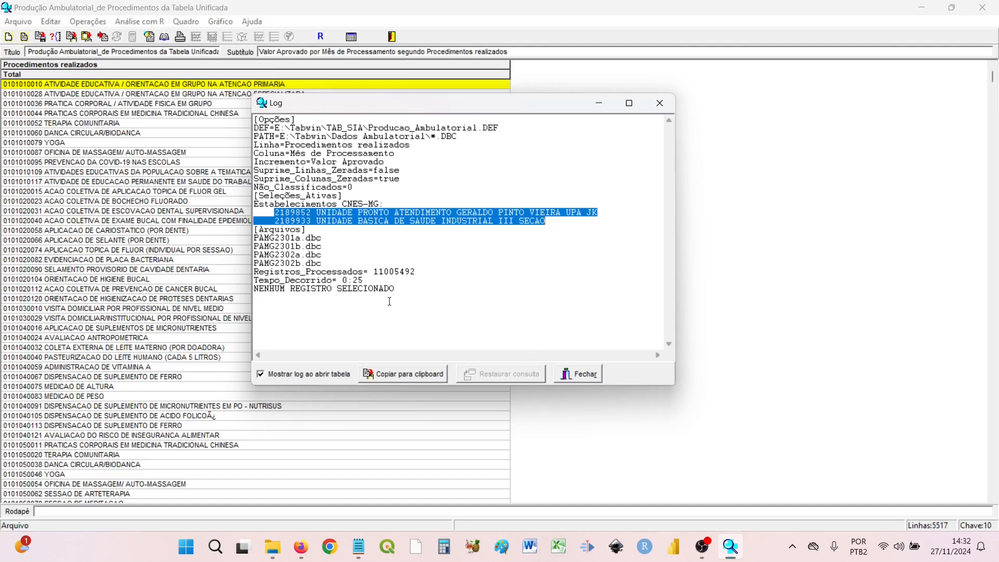
{"action": "left_click_drag", "start_coordinate": [415, 294], "coordinate": [240, 119]}
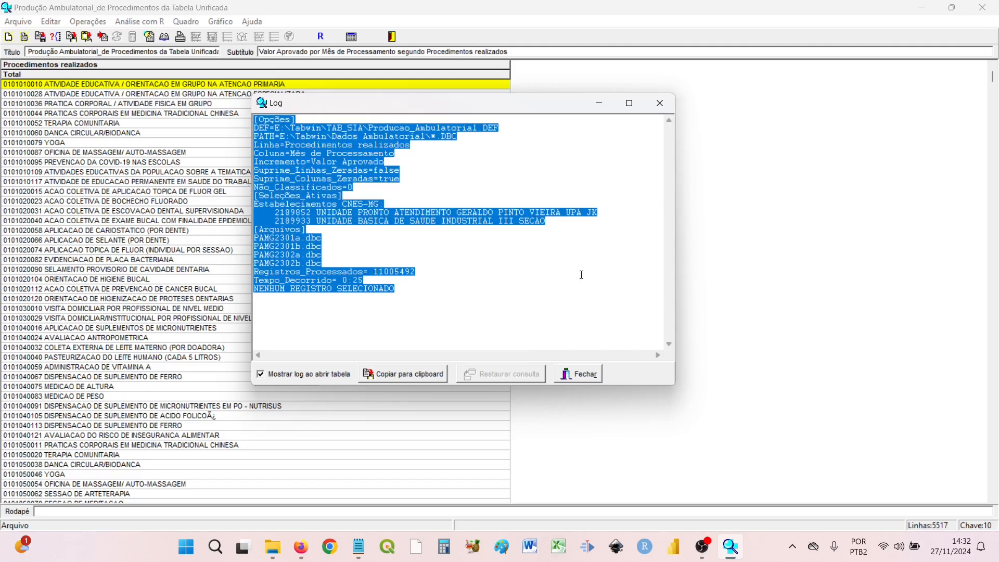
{"action": "left_click", "coordinate": [581, 375]}
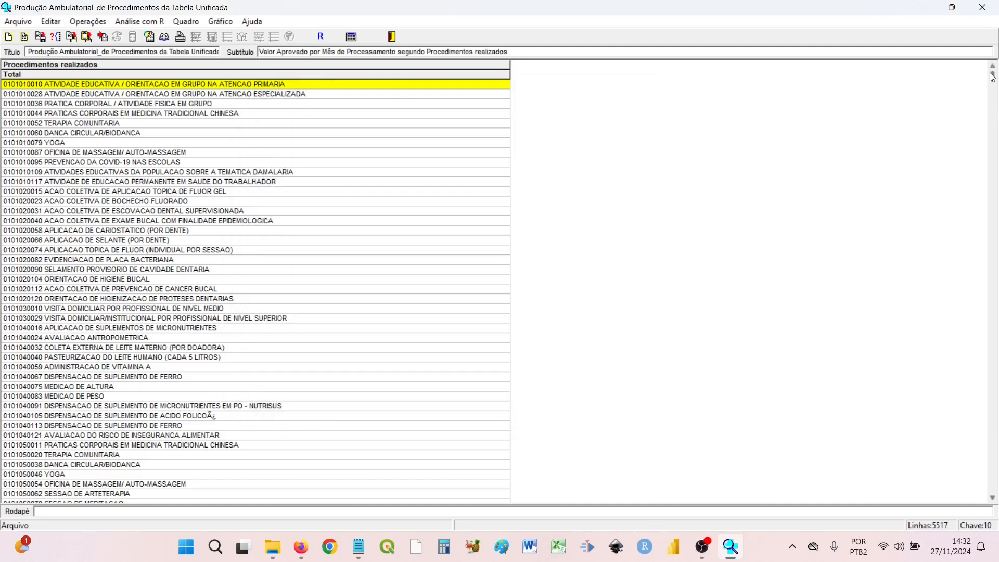
Reopen the Producao_Ambulatorial.DEF definition for a new tabulation without saving the current table
{"action": "mouse_move", "coordinate": [993, 77]}
{"action": "left_mouse_down"}
{"action": "mouse_move", "coordinate": [994, 196]}
{"action": "mouse_move", "coordinate": [993, 76]}
{"action": "left_mouse_up"}
{"action": "left_click", "coordinate": [57, 43]}
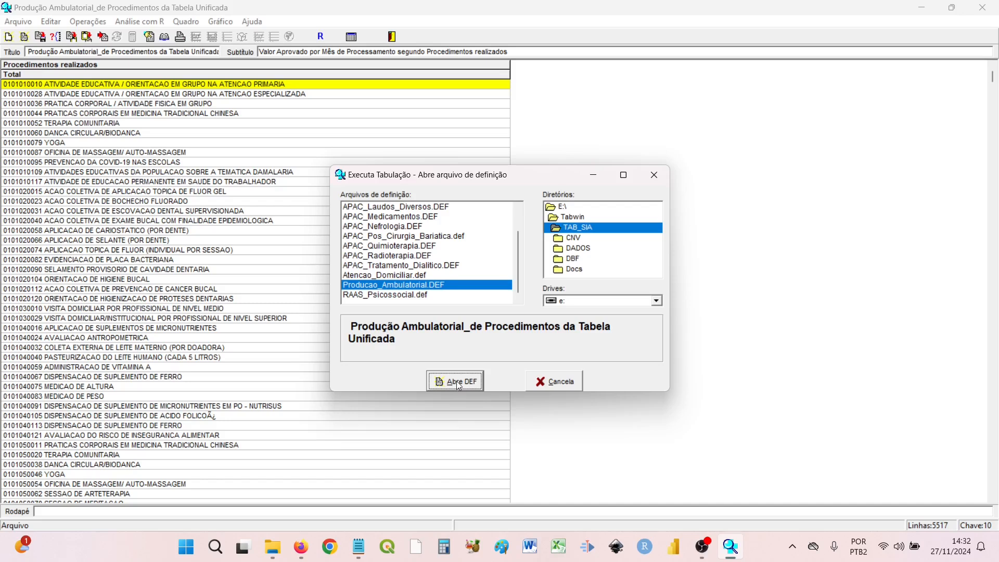
{"action": "left_click", "coordinate": [456, 382]}
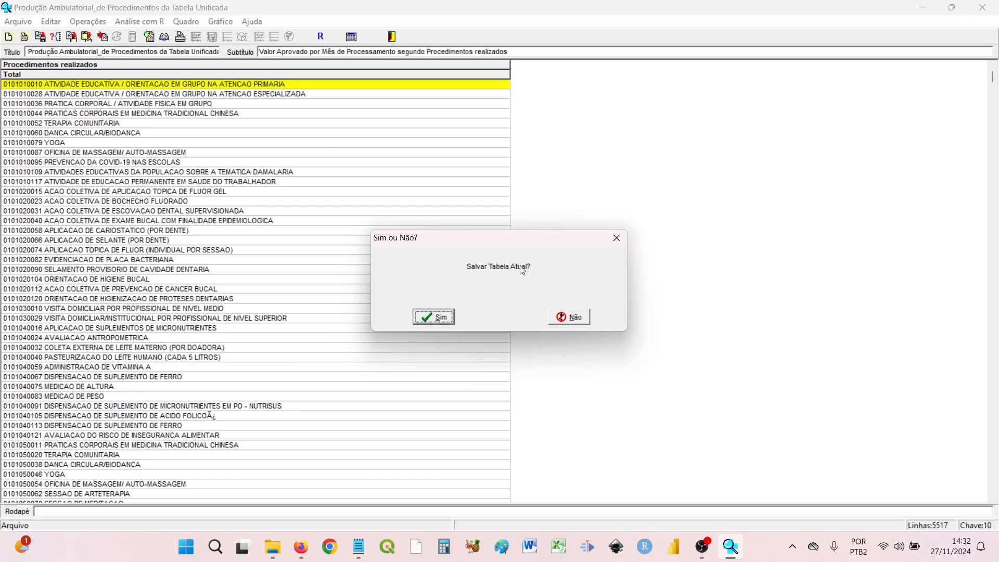
{"action": "left_click", "coordinate": [570, 322]}
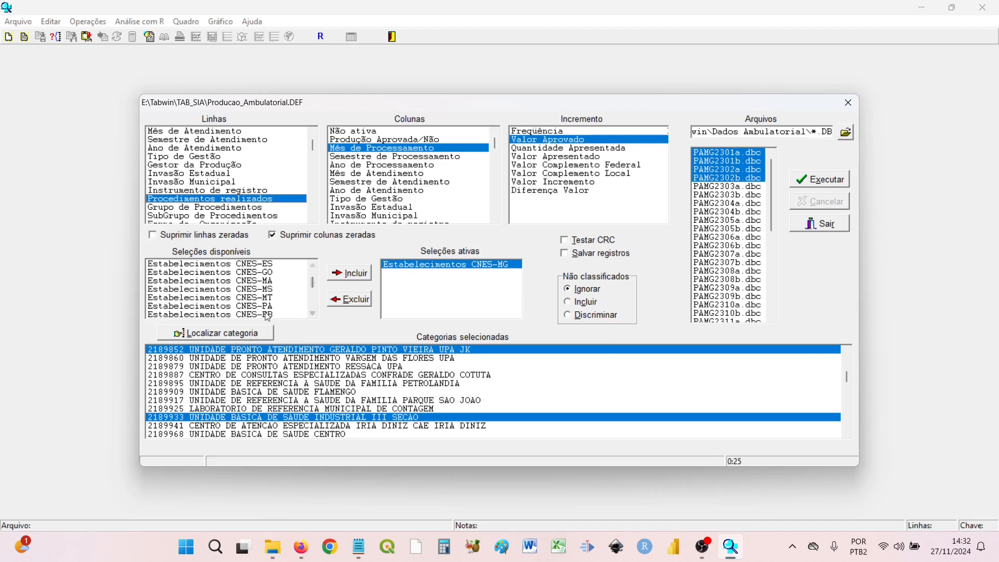
Set the increment to Quantidade Apresentada, execute the tabulation, and check the increment line in the log before closing it
{"action": "left_click", "coordinate": [538, 149]}
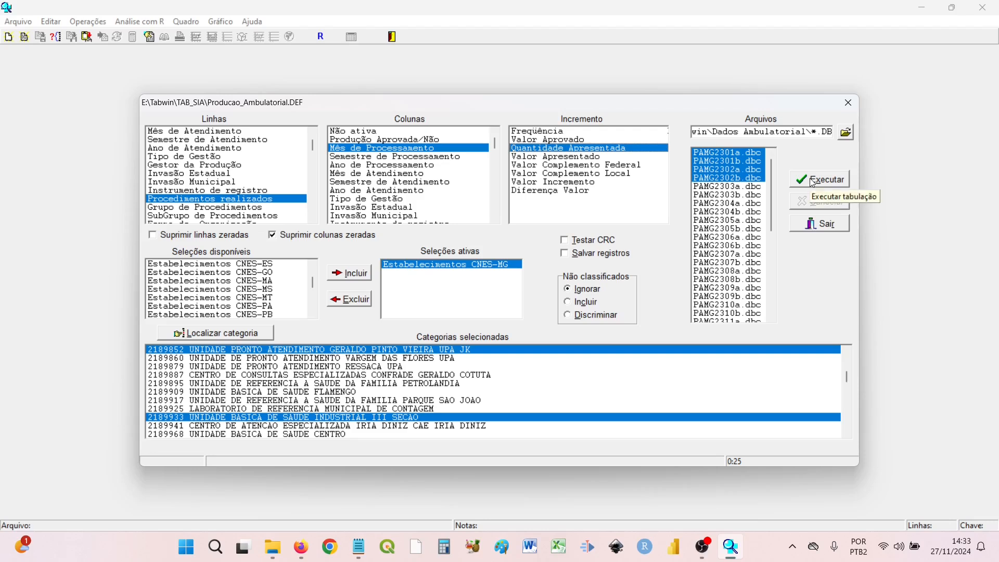
{"action": "left_click", "coordinate": [813, 183]}
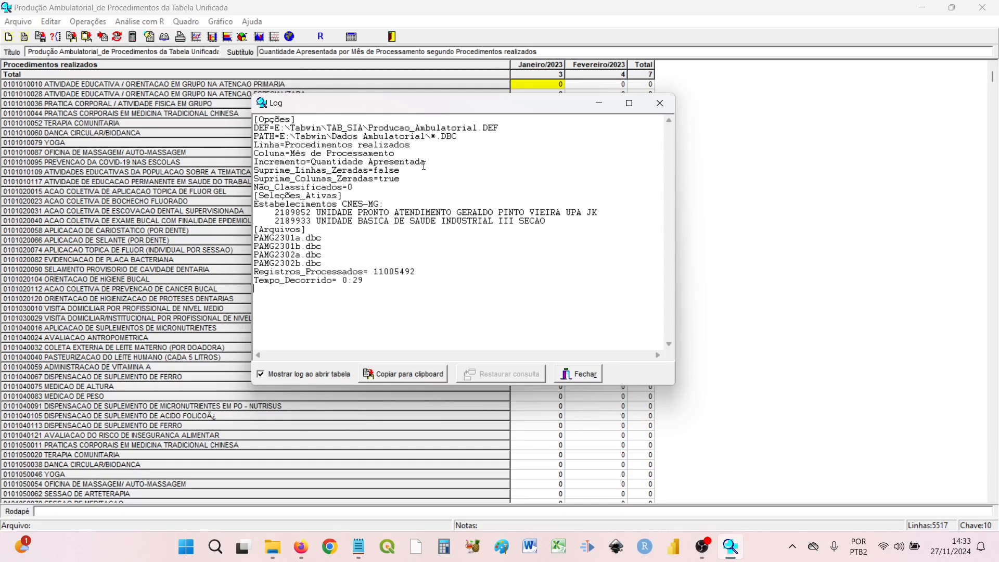
{"action": "left_click_drag", "start_coordinate": [430, 163], "coordinate": [256, 161]}
{"action": "left_click", "coordinate": [576, 374]}
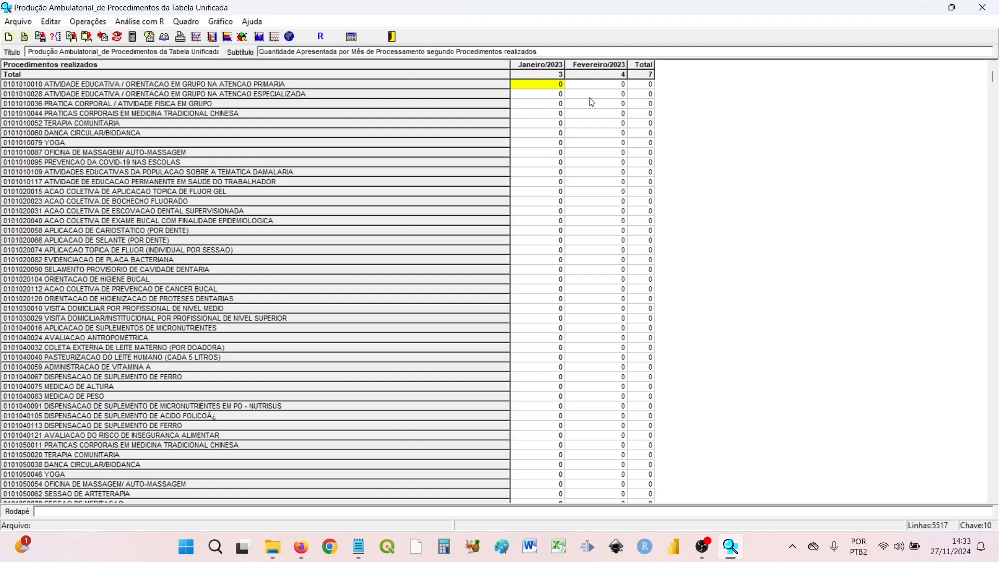
Reopen Producao_Ambulatorial.DEF without saving the Quantidade Apresentada table and enable suppression of zero rows (Suprimir linhas zeradas)
{"action": "left_click_drag", "start_coordinate": [994, 78], "coordinate": [890, 73]}
{"action": "left_click", "coordinate": [56, 37]}
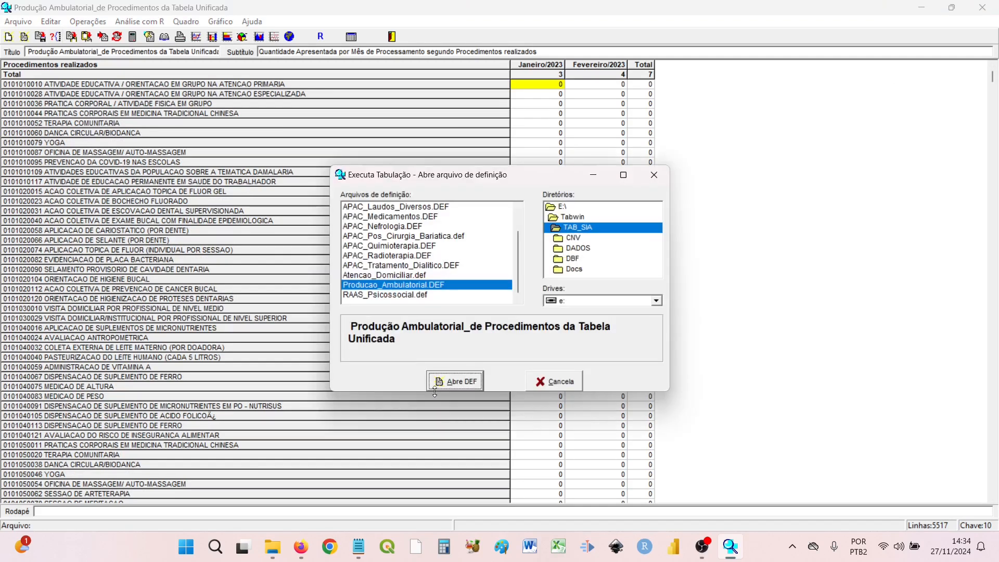
{"action": "left_click", "coordinate": [443, 382]}
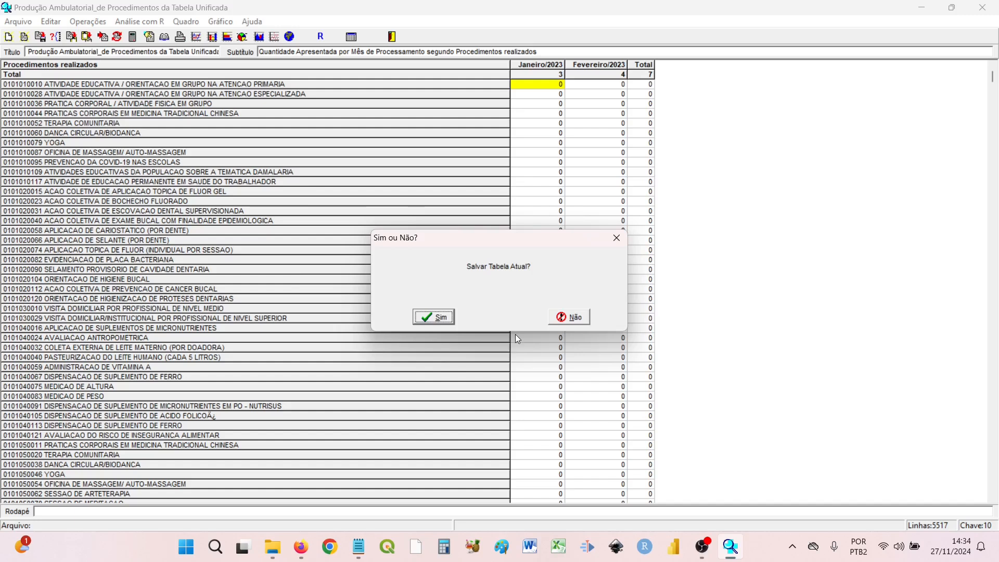
{"action": "left_click", "coordinate": [567, 320]}
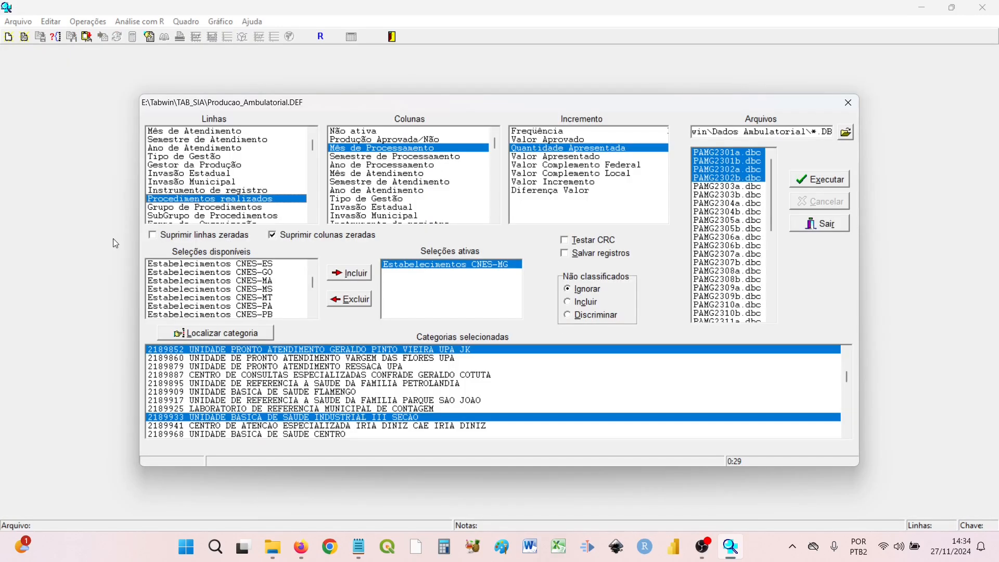
{"action": "left_click", "coordinate": [155, 235]}
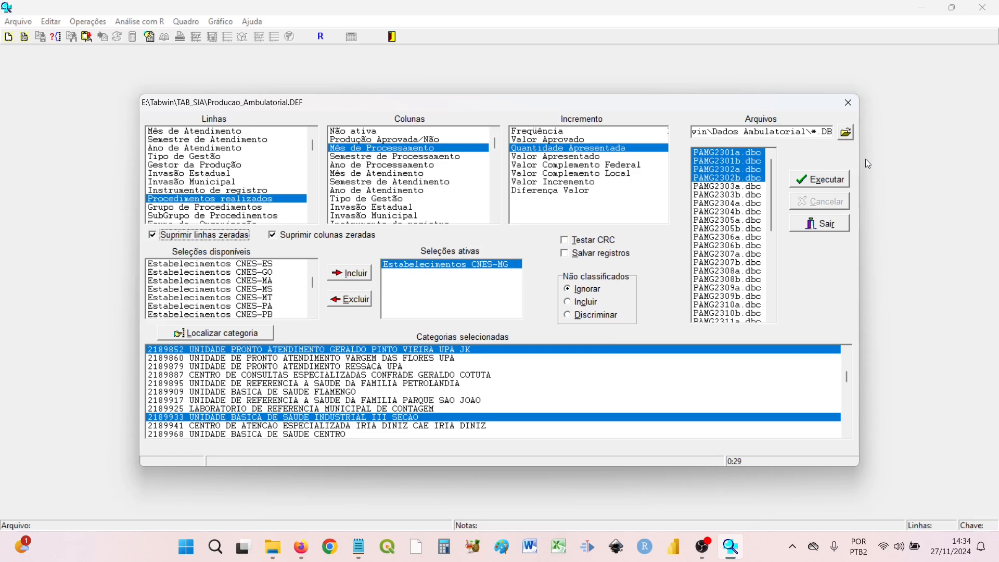
Execute the tabulation with zero rows suppressed, dismiss its log, and copy the resulting table to the clipboard
{"action": "left_click", "coordinate": [826, 183]}
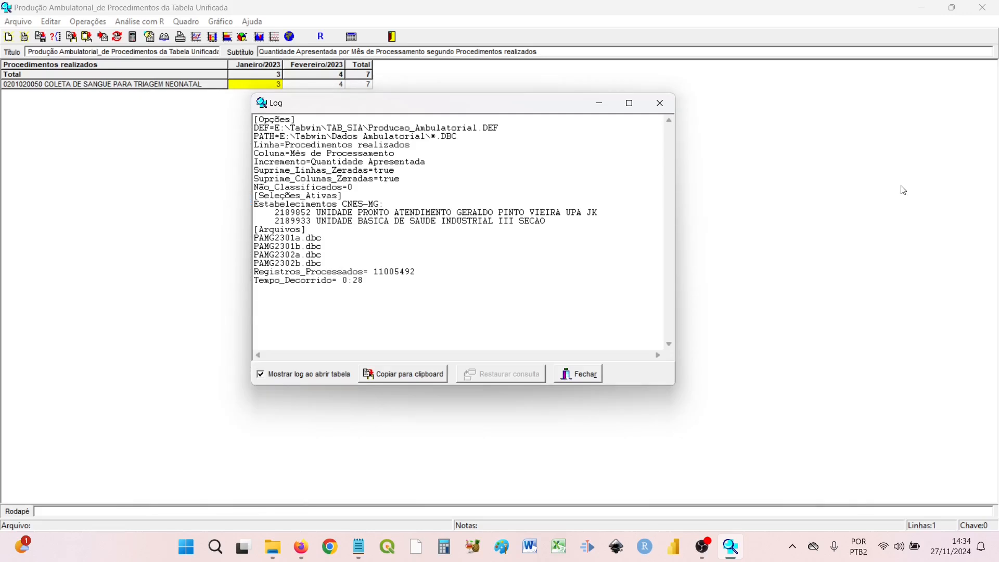
{"action": "left_click", "coordinate": [578, 373]}
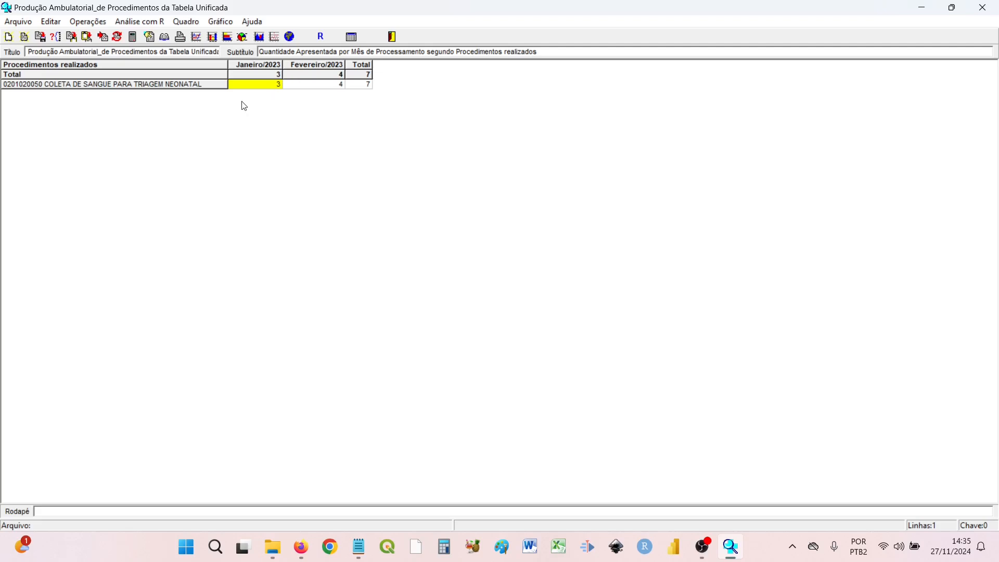
{"action": "left_click", "coordinate": [71, 39]}
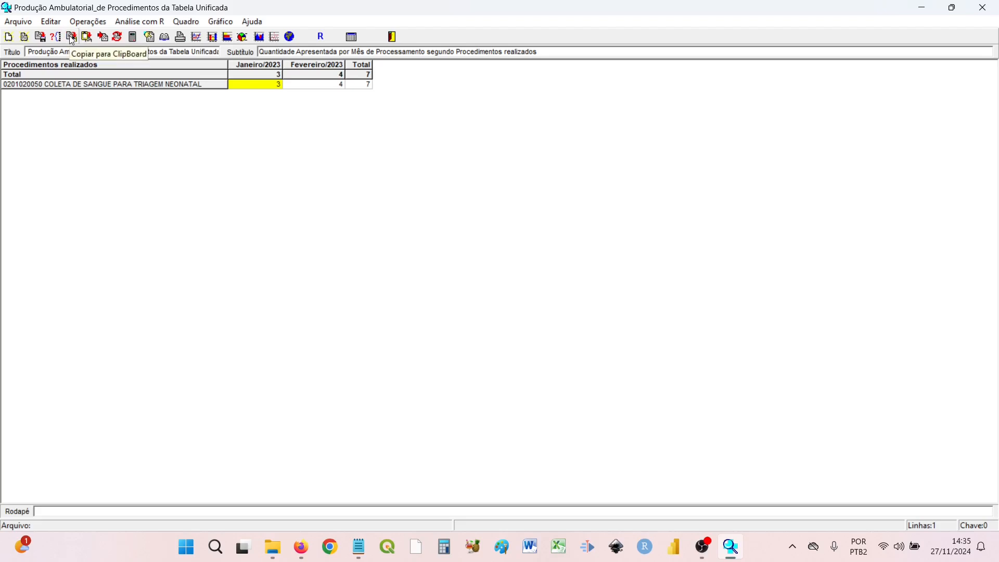
Switch to Excel, paste the copied table at A1 of the blank sheet, and fit column A to its contents
{"action": "left_click", "coordinate": [559, 556]}
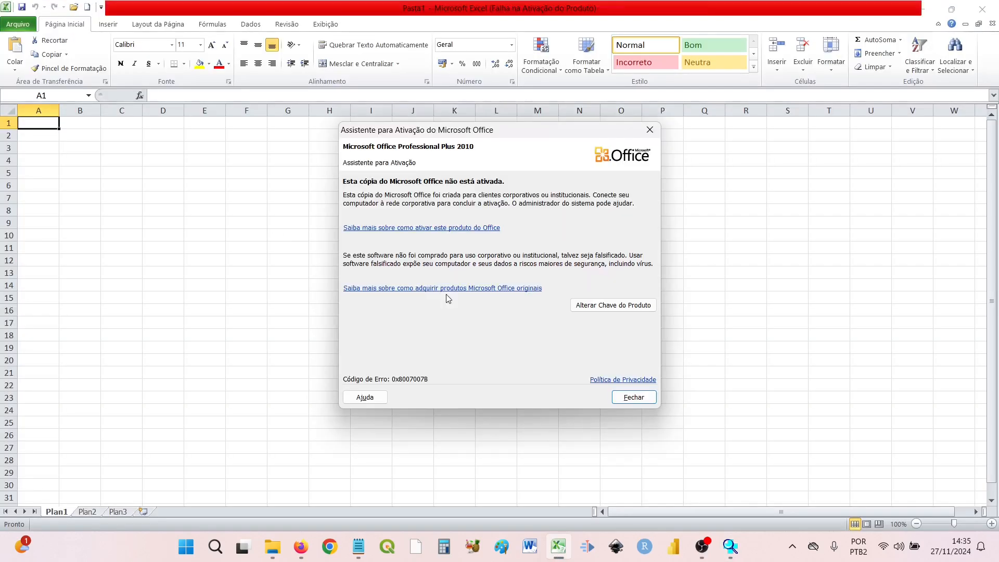
{"action": "key", "text": "Escape"}
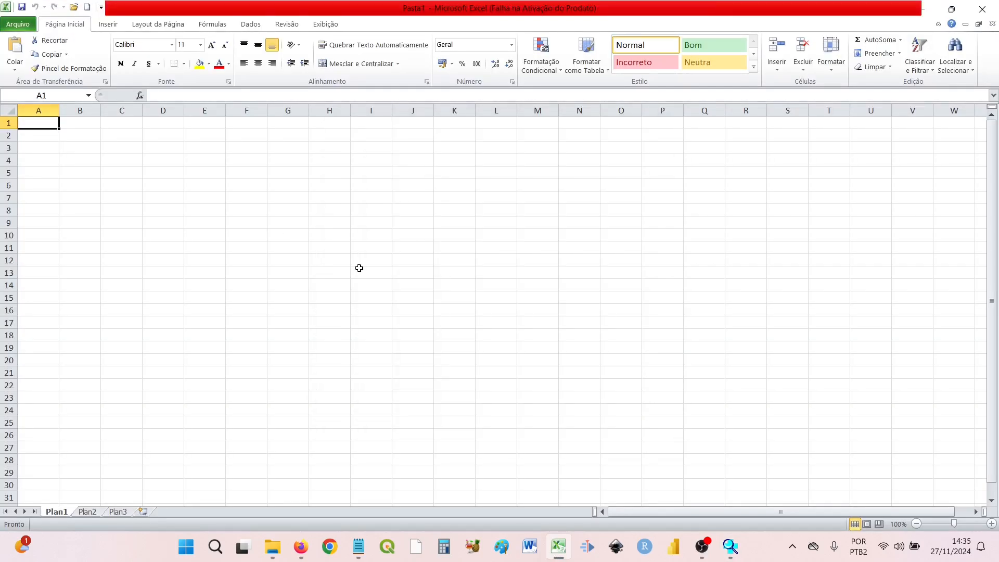
{"action": "key", "text": "ctrl+v"}
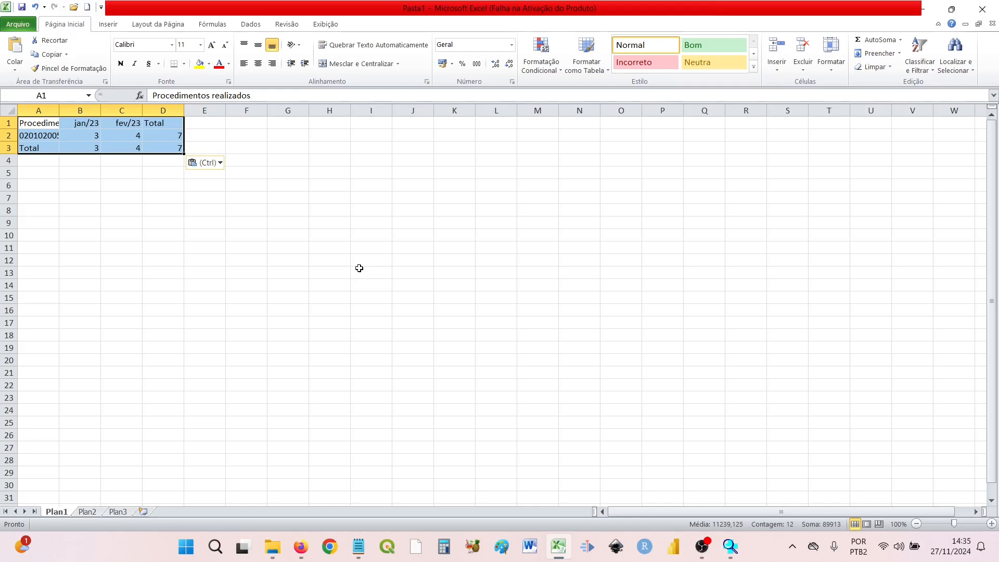
{"action": "double_click", "coordinate": [58, 109]}
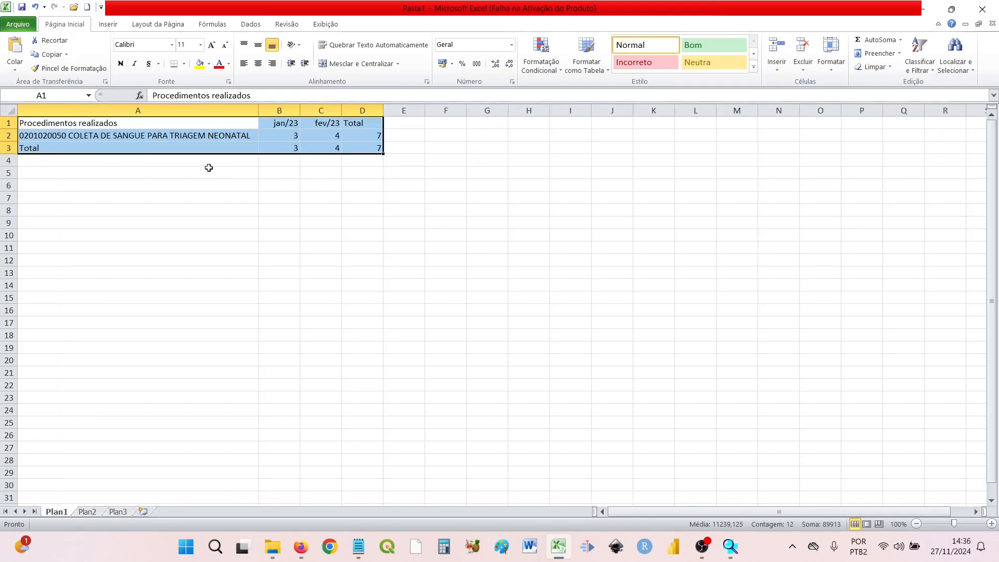
Move the pasted table down two rows so it starts at A3, and select the empty cell A1
{"action": "key", "text": "ctrl+c"}
{"action": "key", "text": "Down"}
{"action": "key", "text": "Down"}
{"action": "key", "text": "ctrl+v"}
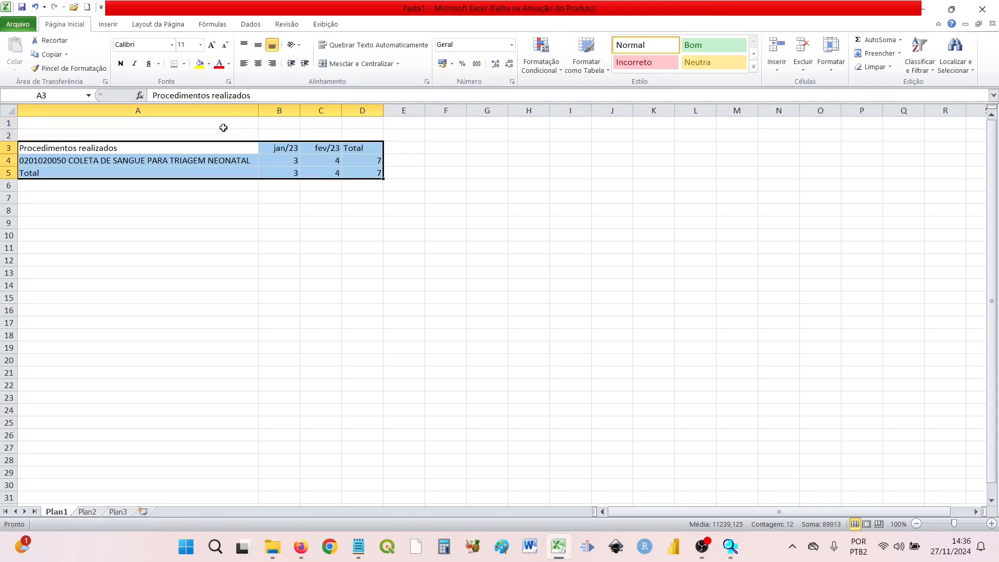
{"action": "left_click", "coordinate": [223, 128]}
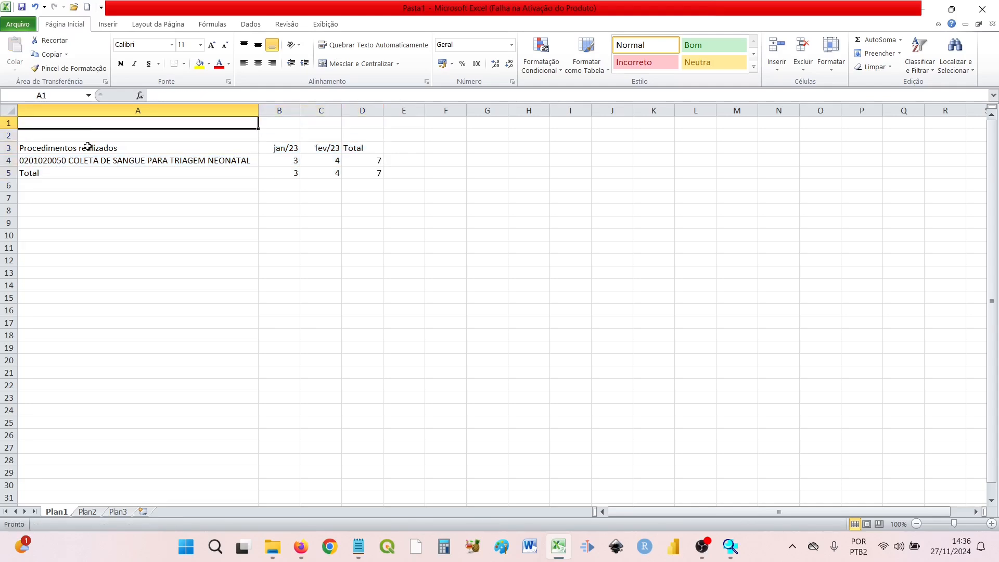